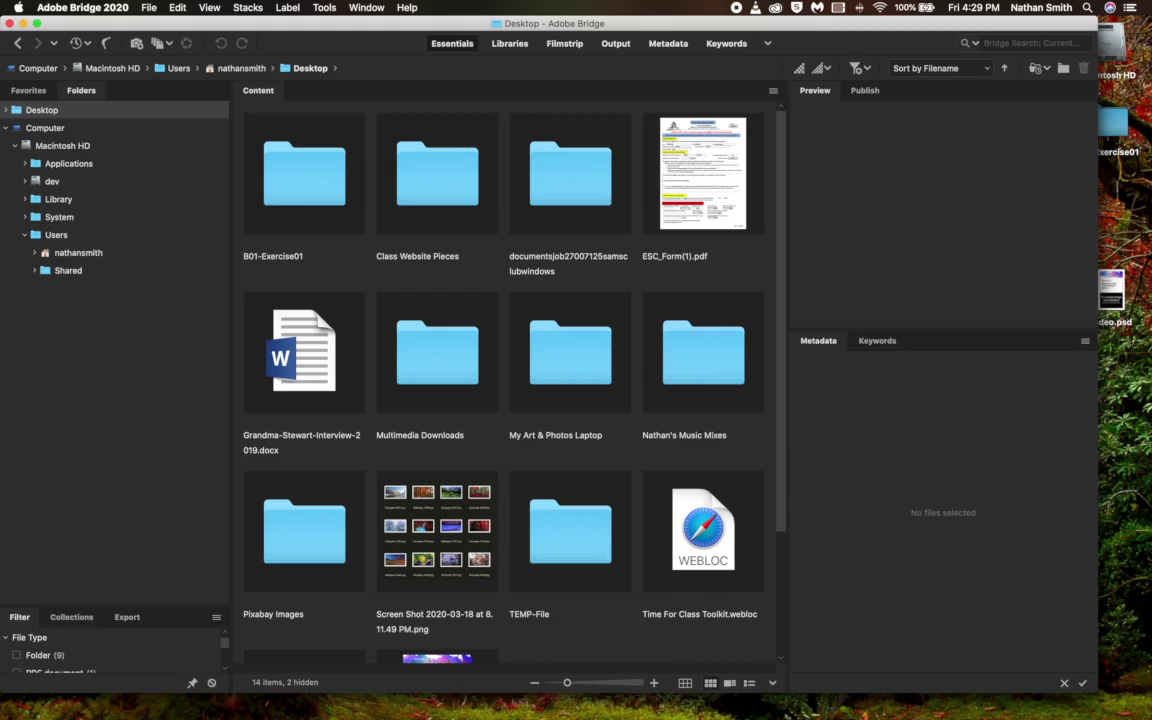
Step: Switch the left panel to the Favorites list of Computer, Desktop, Documents and Pictures
mouse_move(410, 712)
click(31, 91)
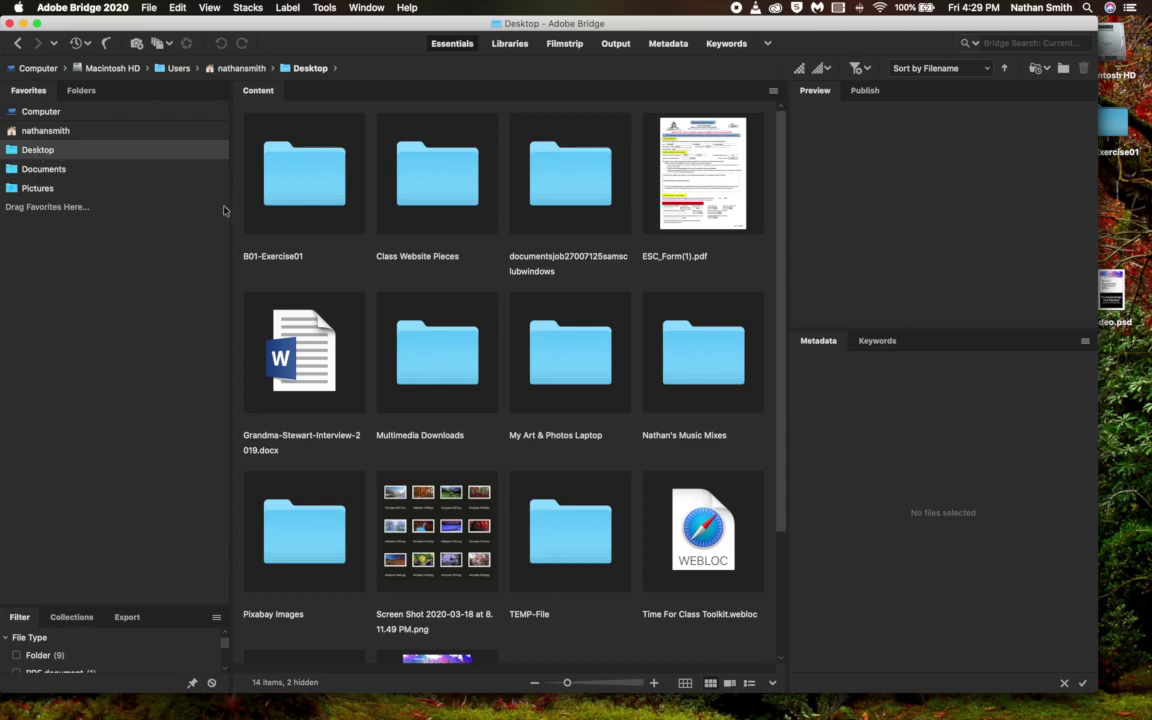
Step: Open the B01-Exercise01 folder and reset Bridge to its default Essentials workspace
double_click(293, 195)
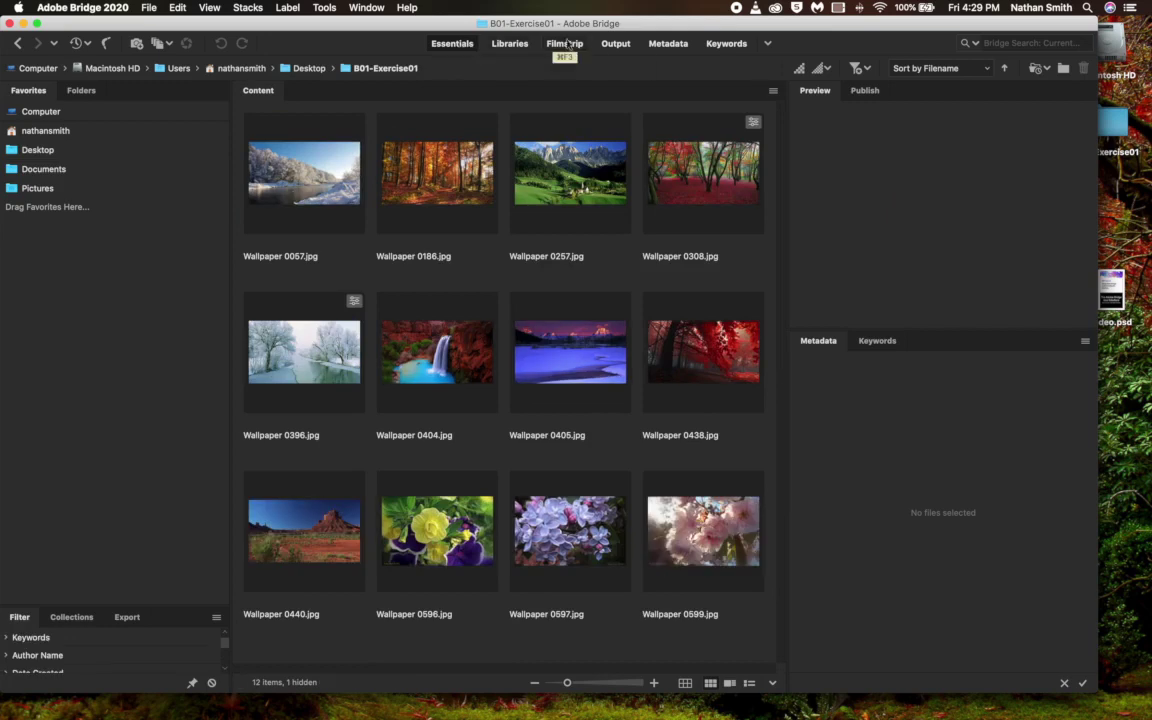
click(768, 45)
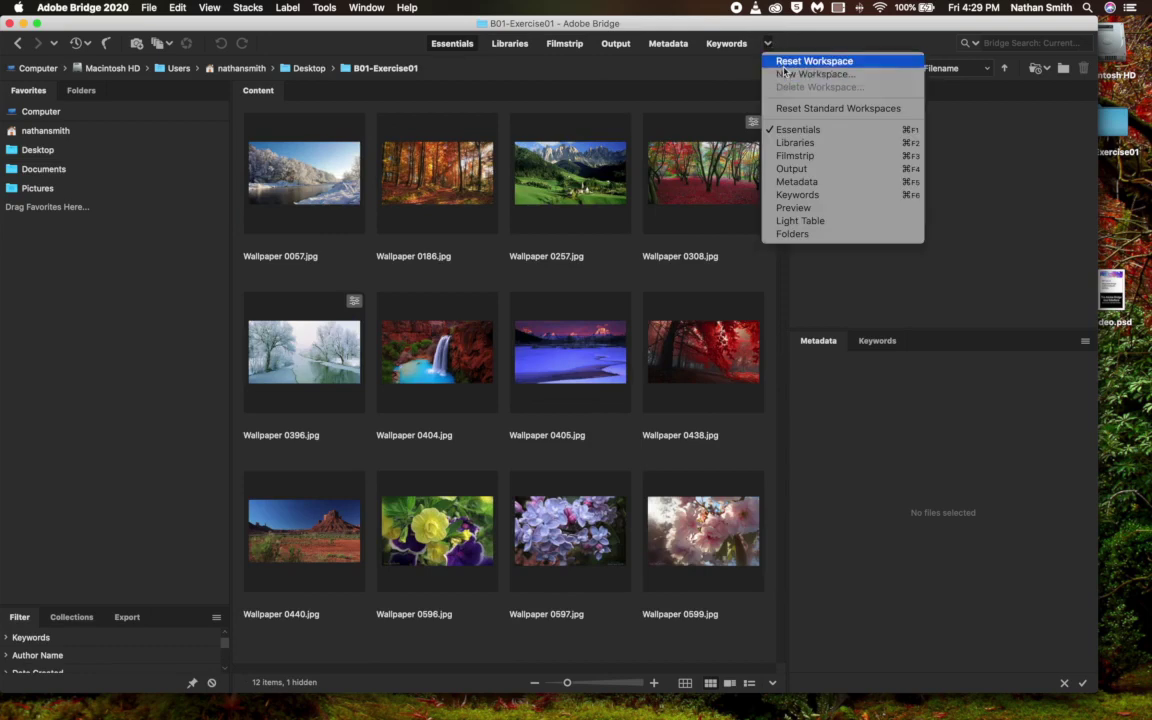
click(788, 61)
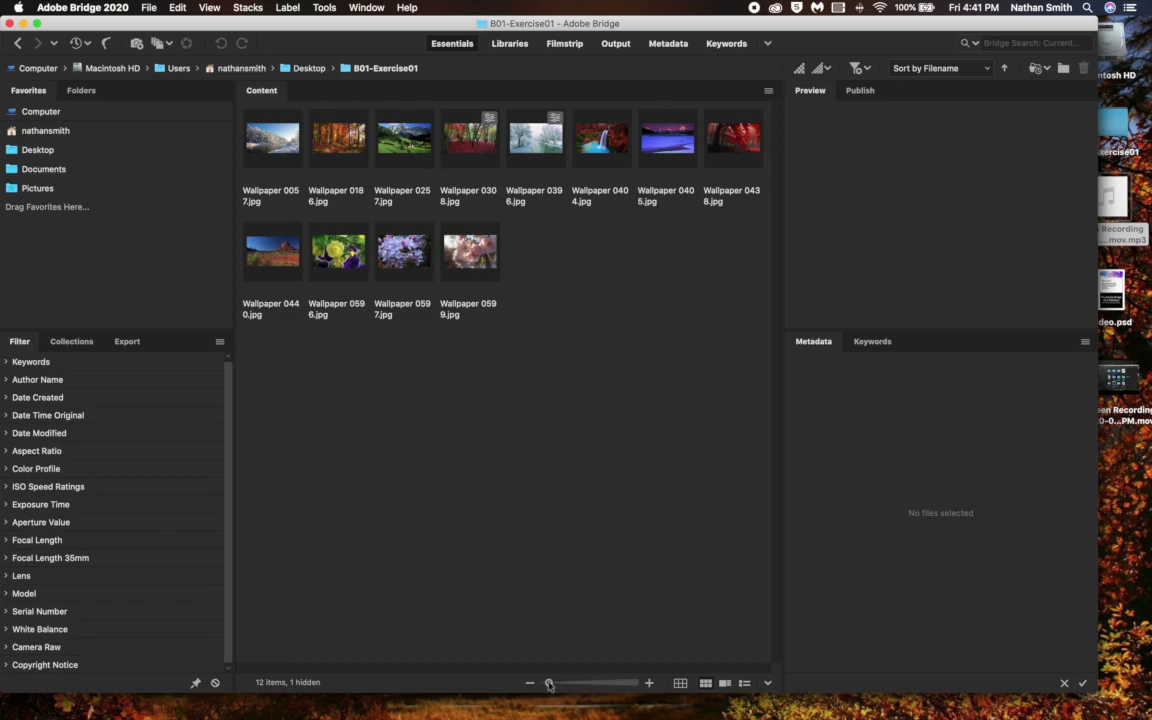
Step: Enlarge the thumbnails to a four-column grid and lock the grid
mouse_move(549, 684)
mouse_down()
mouse_move(584, 683)
mouse_move(537, 681)
mouse_move(549, 683)
mouse_up()
click(680, 683)
Step: Try the thumbnails, details and list views, then return to thumbnails
click(705, 683)
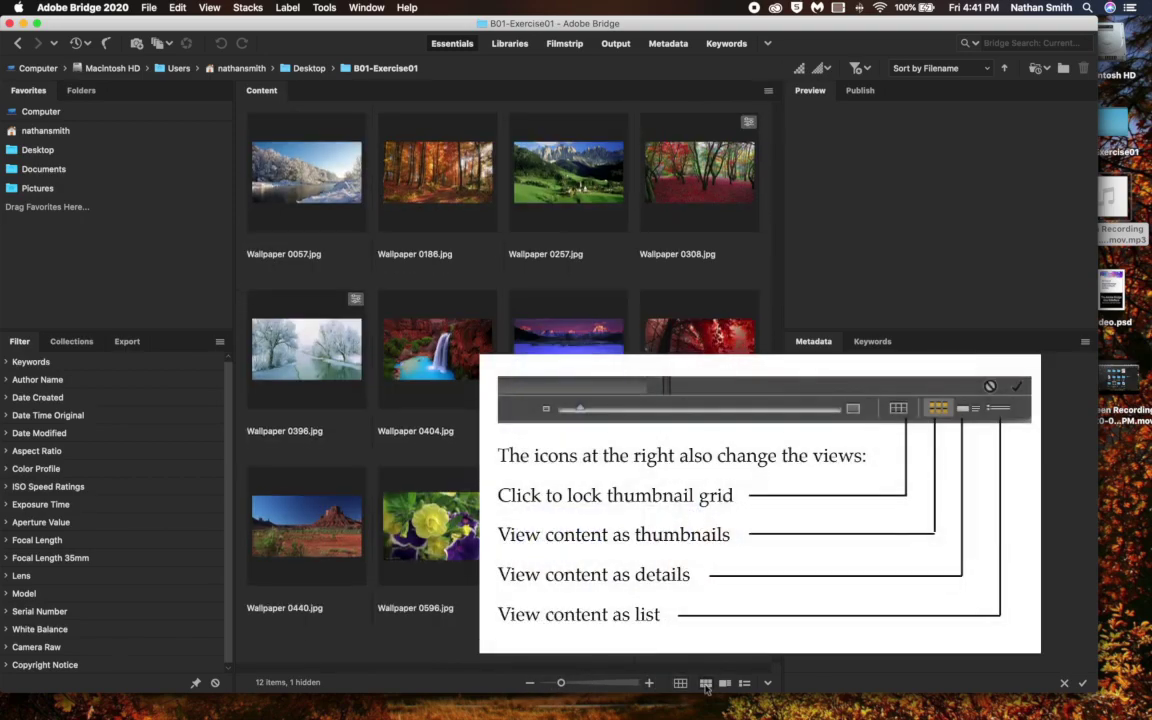
click(725, 683)
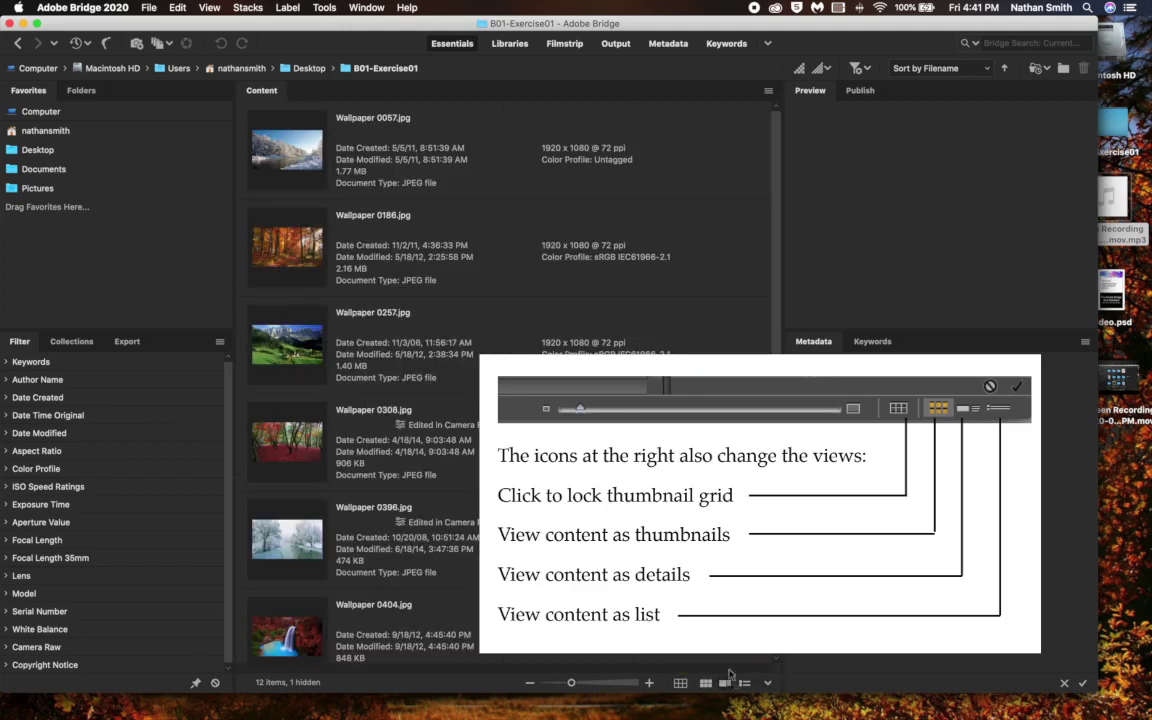
click(744, 683)
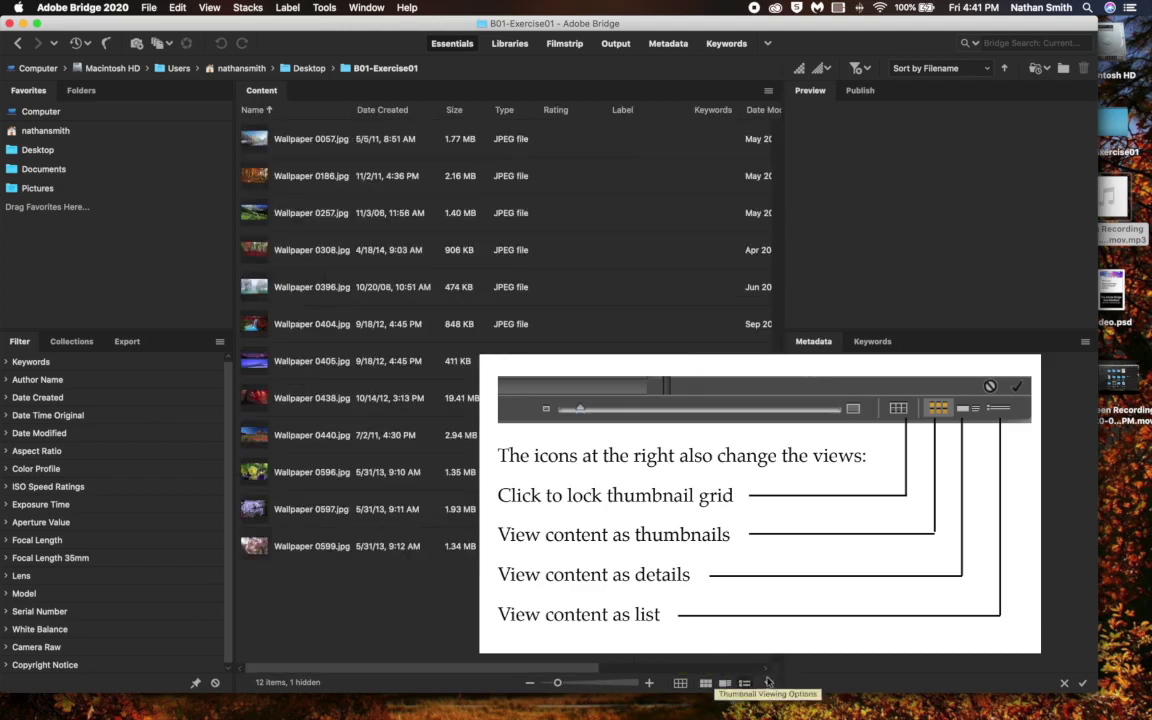
click(705, 683)
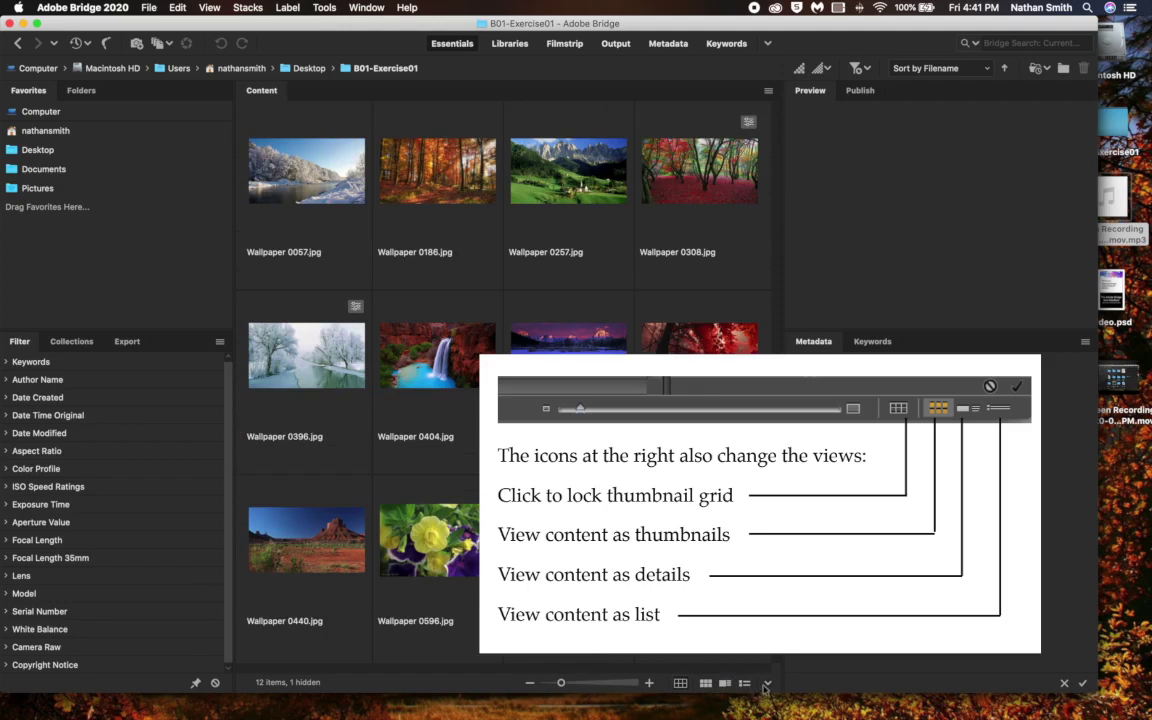
Step: Toggle Thumbnails Only off and back on, then switch the content to Tiles view
click(765, 686)
click(782, 697)
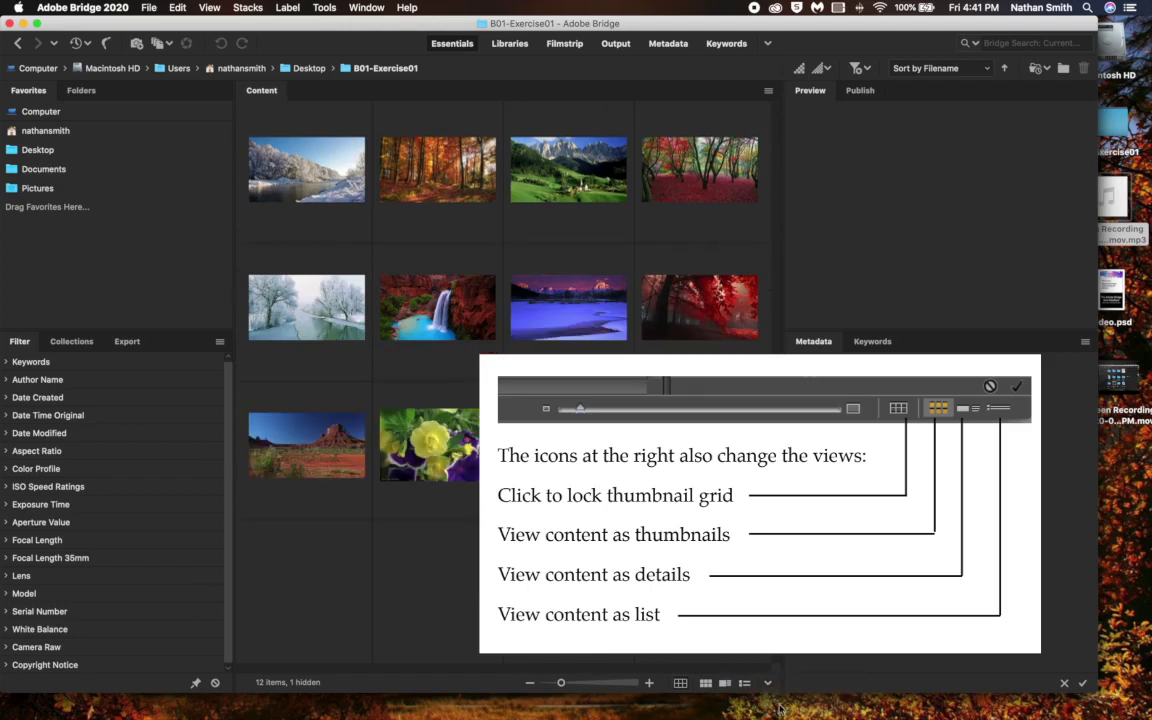
click(767, 684)
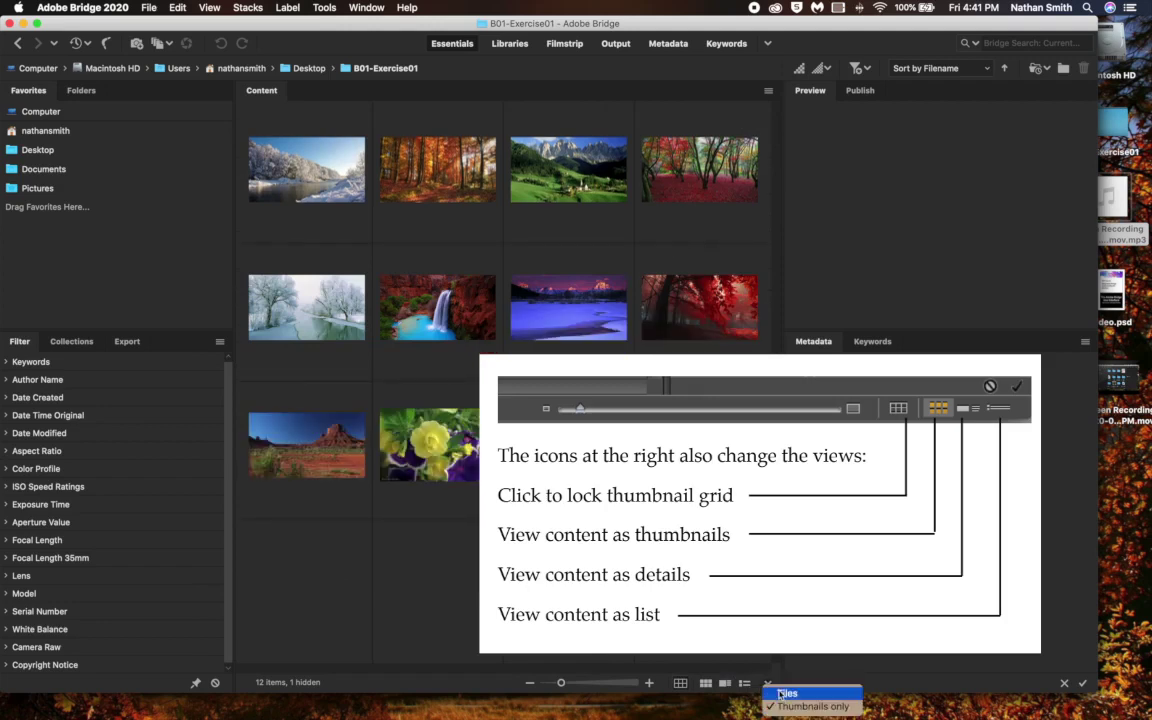
click(800, 706)
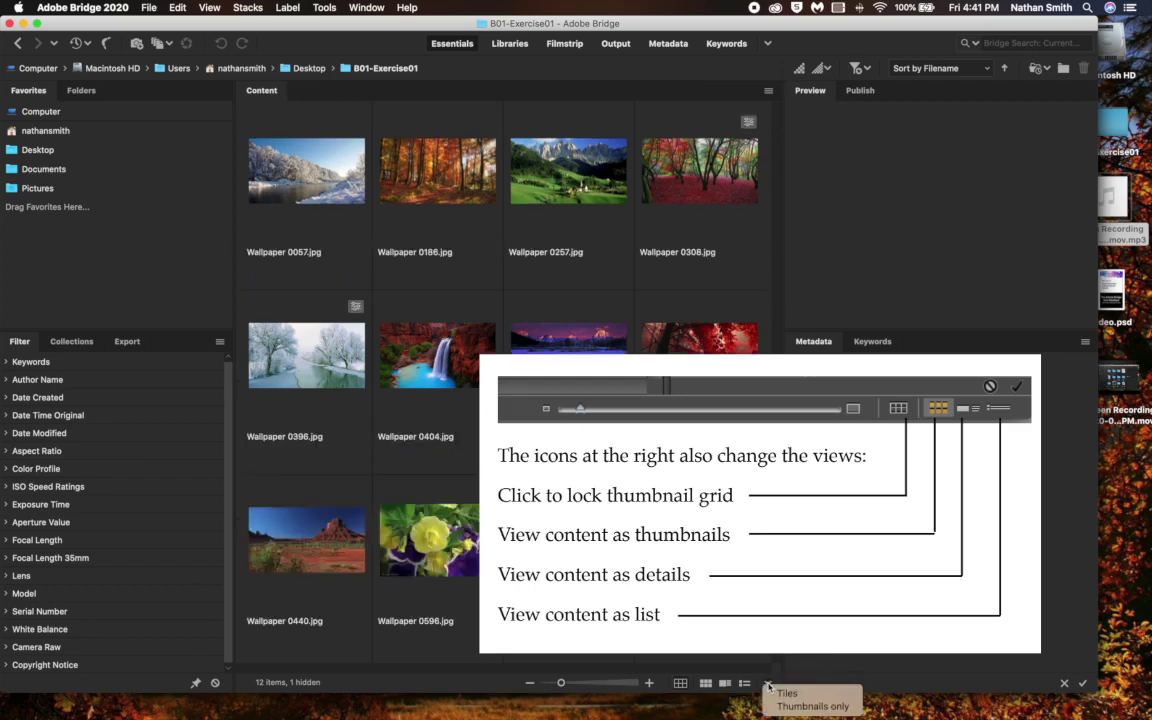
click(768, 686)
click(777, 692)
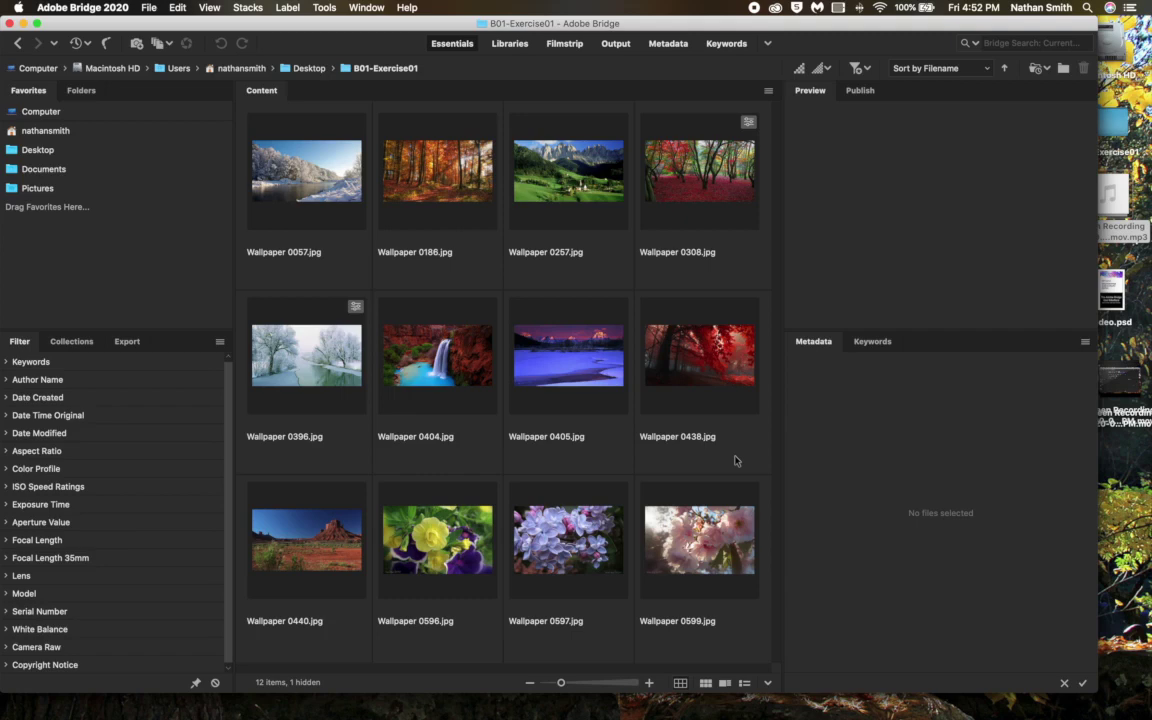
key(Tab)
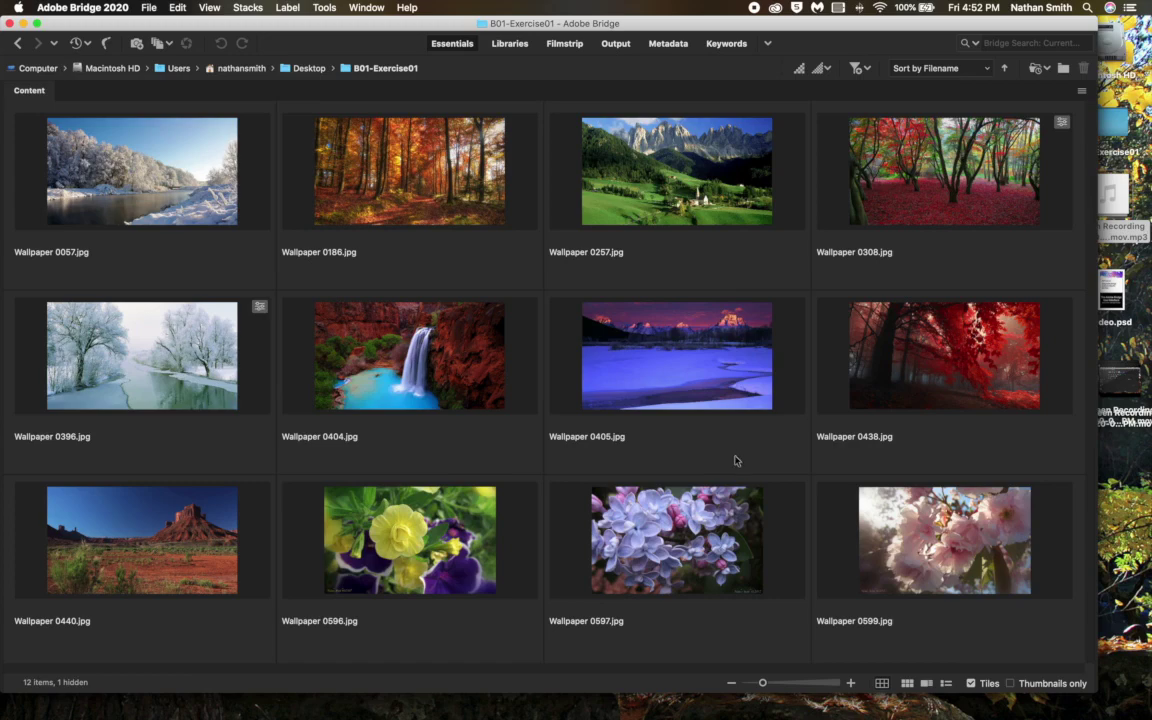
key(Tab)
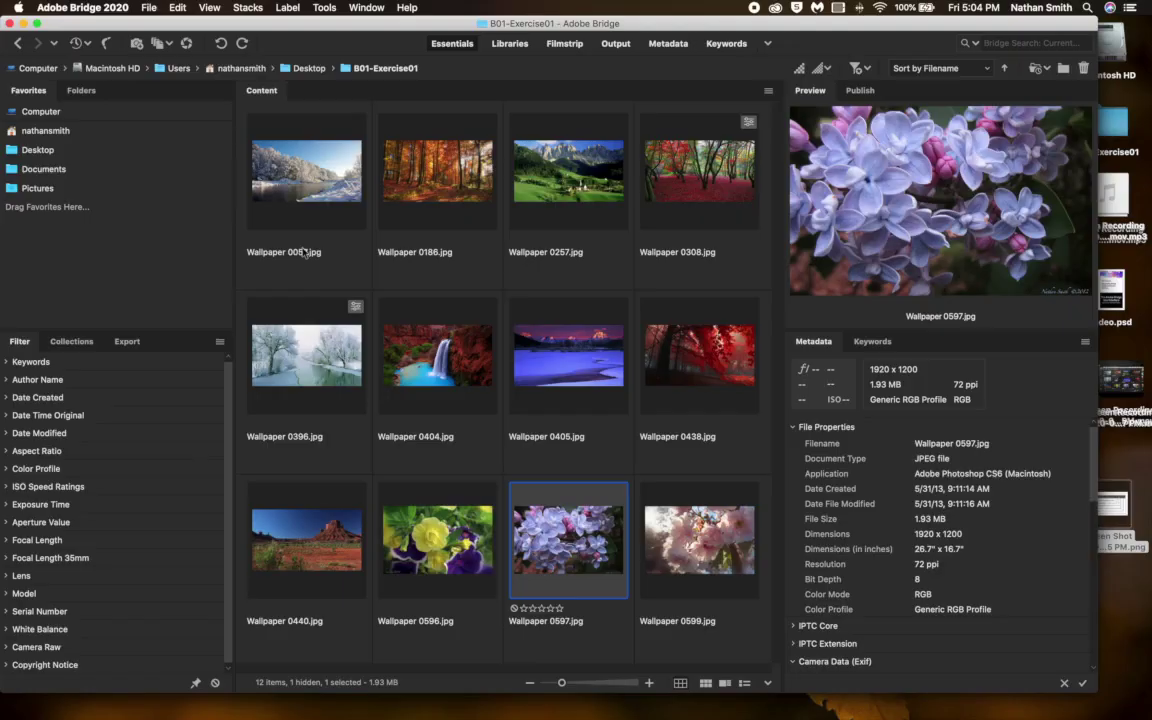
Step: In Preferences > Thumbnails, enable Show Date Created under each thumbnail
click(111, 8)
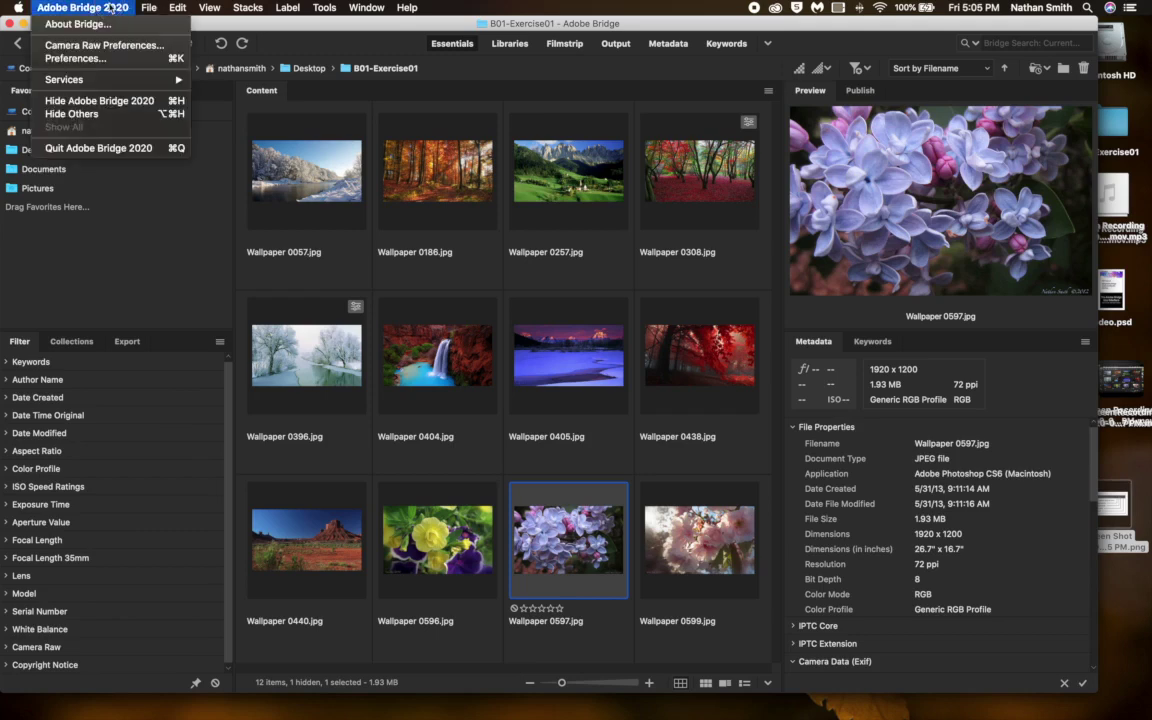
click(111, 60)
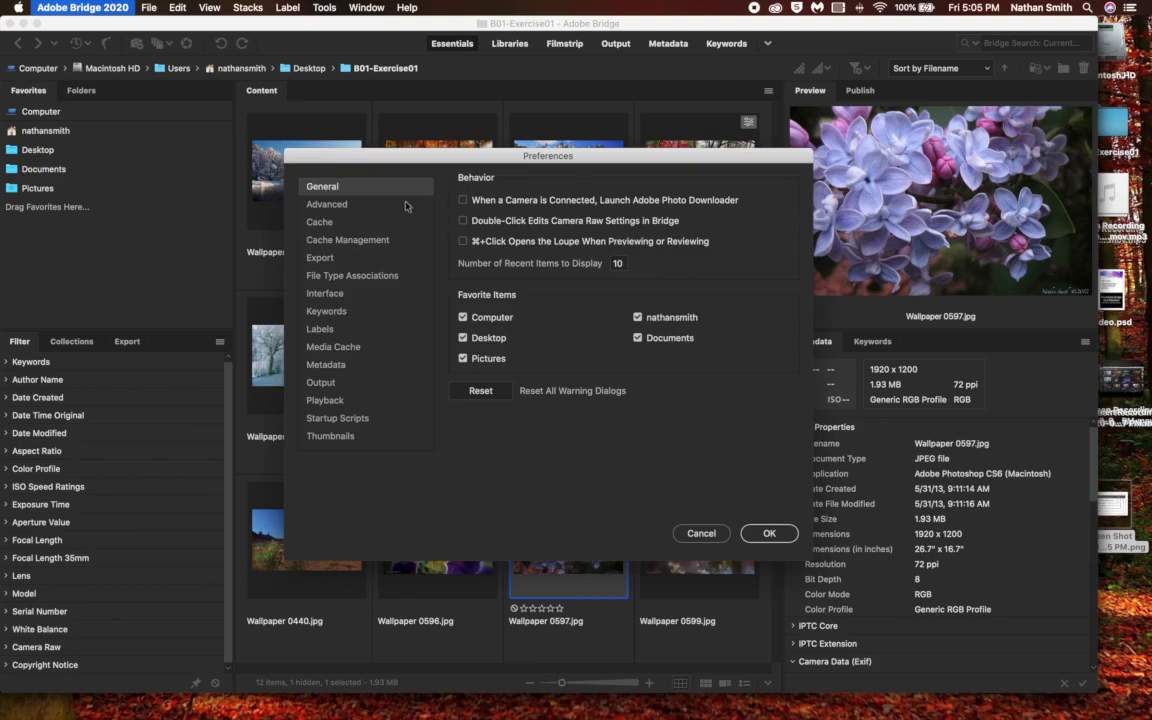
click(381, 439)
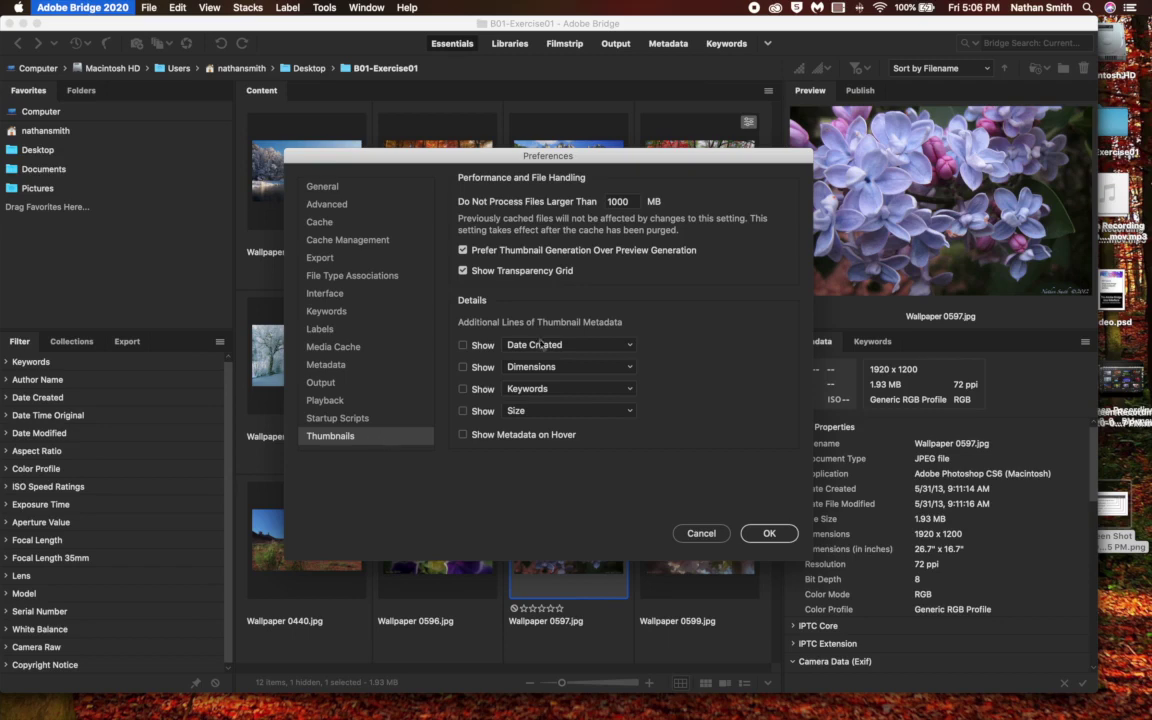
click(463, 345)
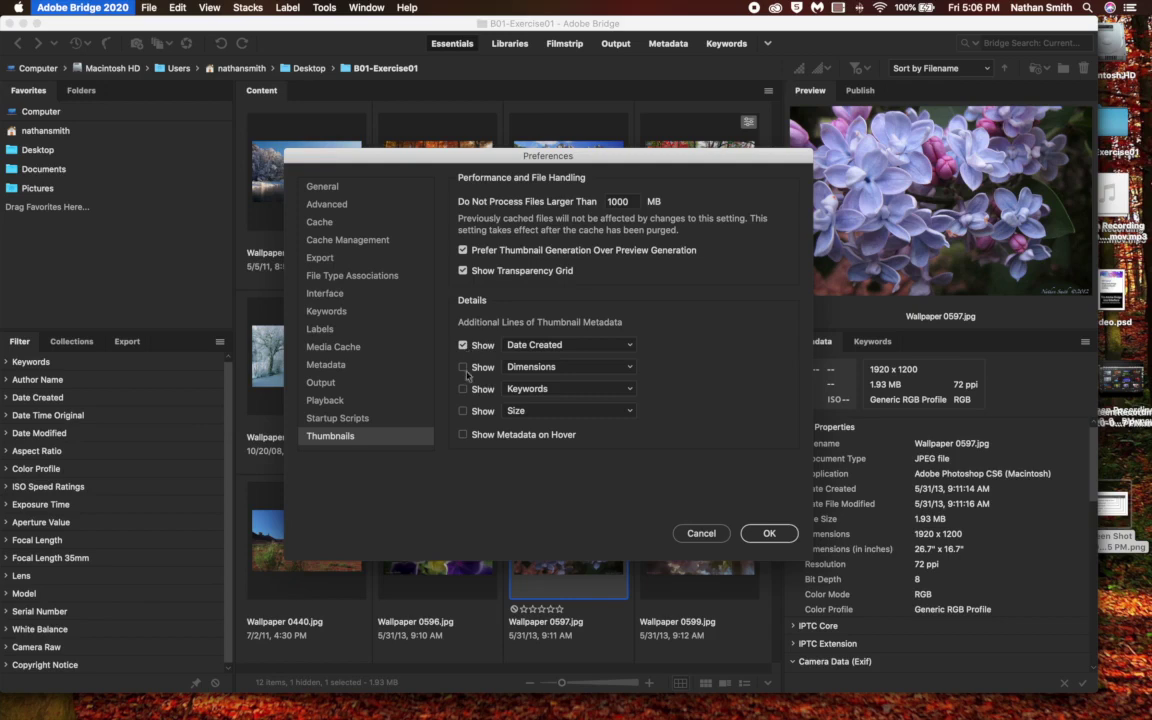
Step: Also show Dimensions, Keywords and Size, keep Date Created first, and apply with OK
click(463, 367)
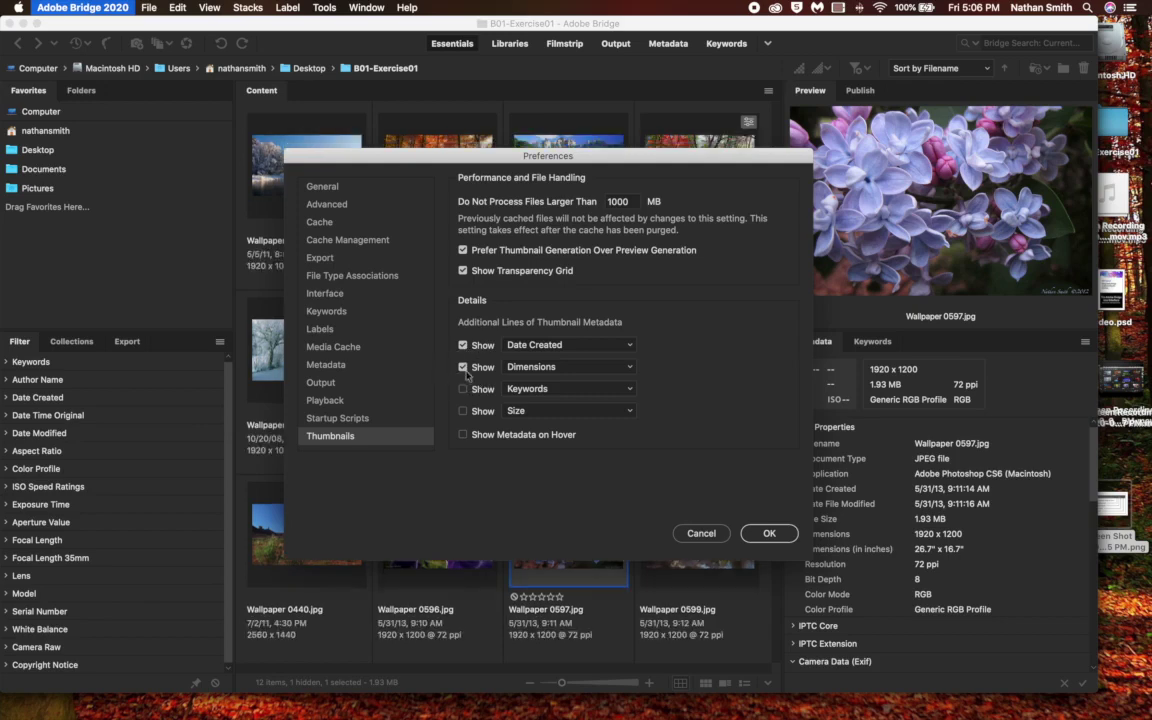
click(463, 389)
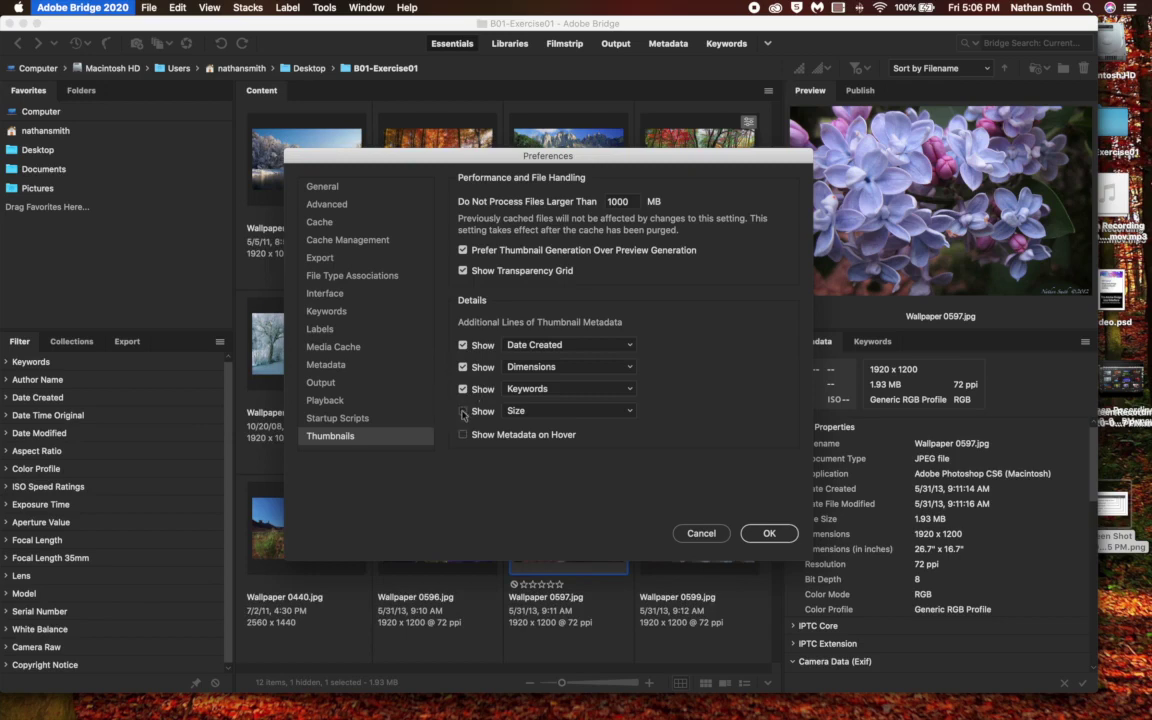
click(463, 411)
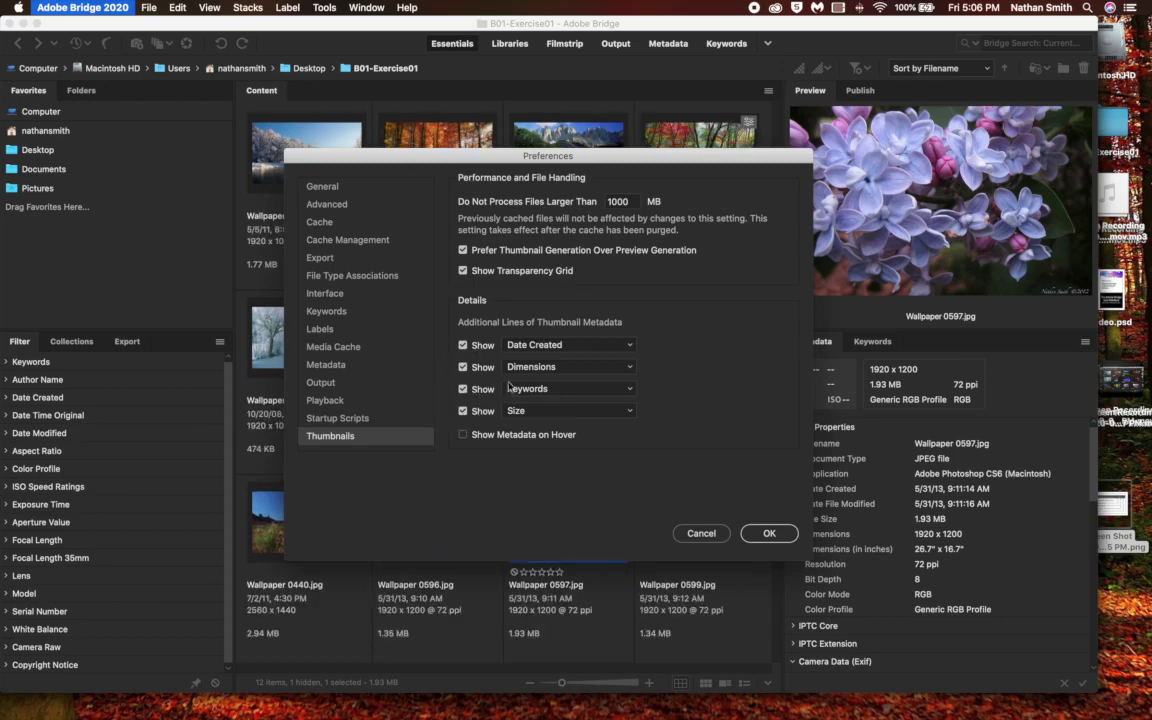
click(594, 346)
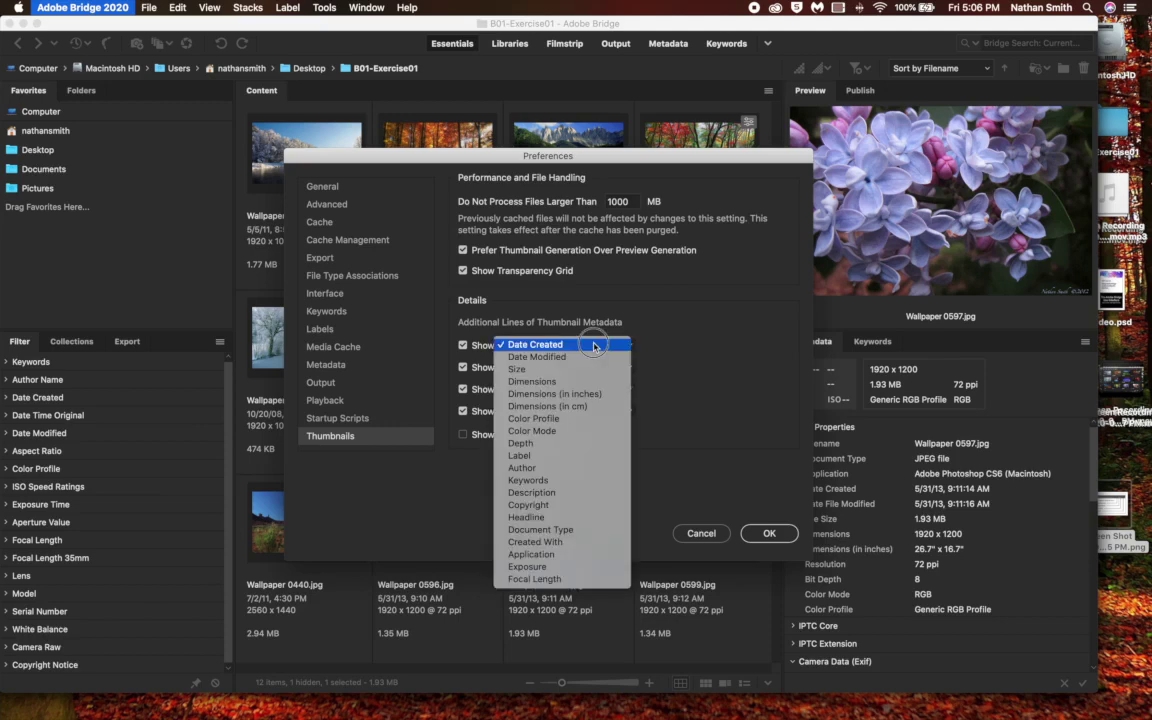
click(594, 346)
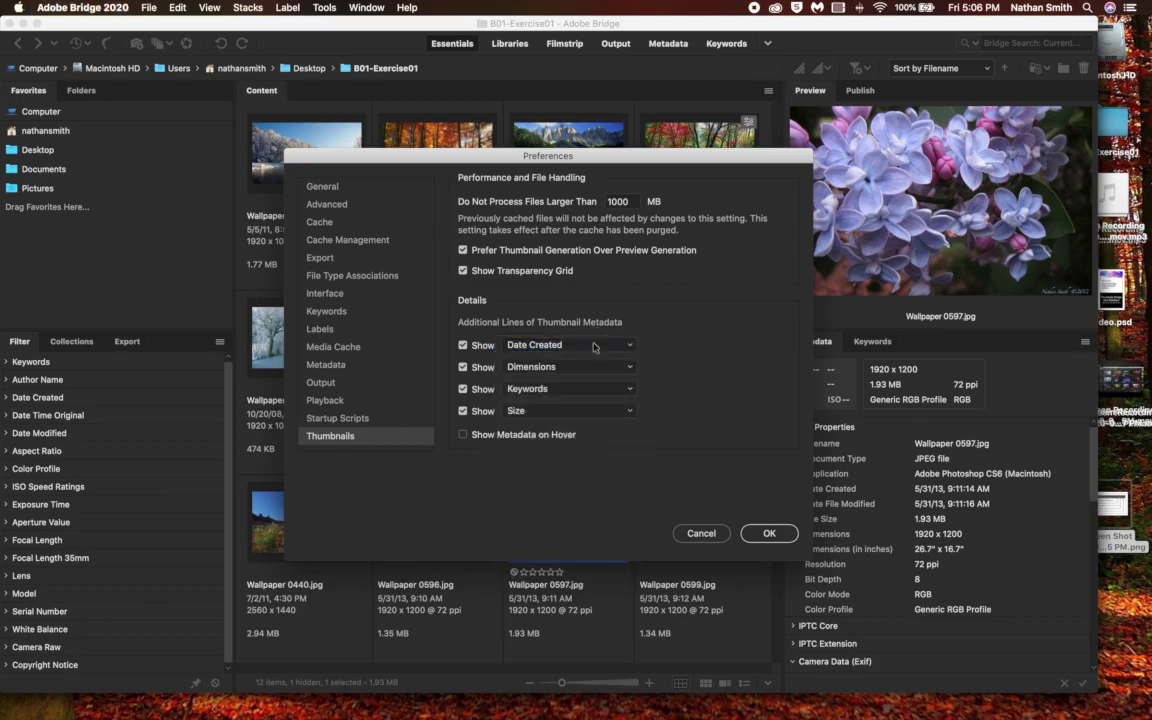
click(766, 534)
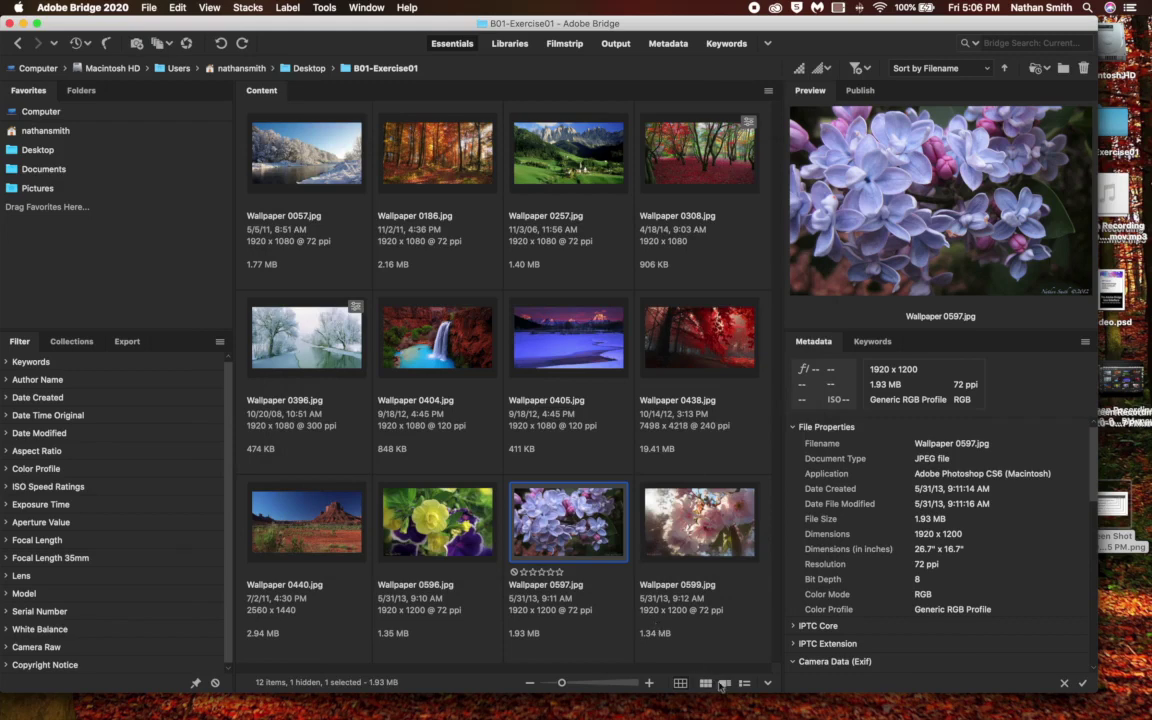
click(766, 684)
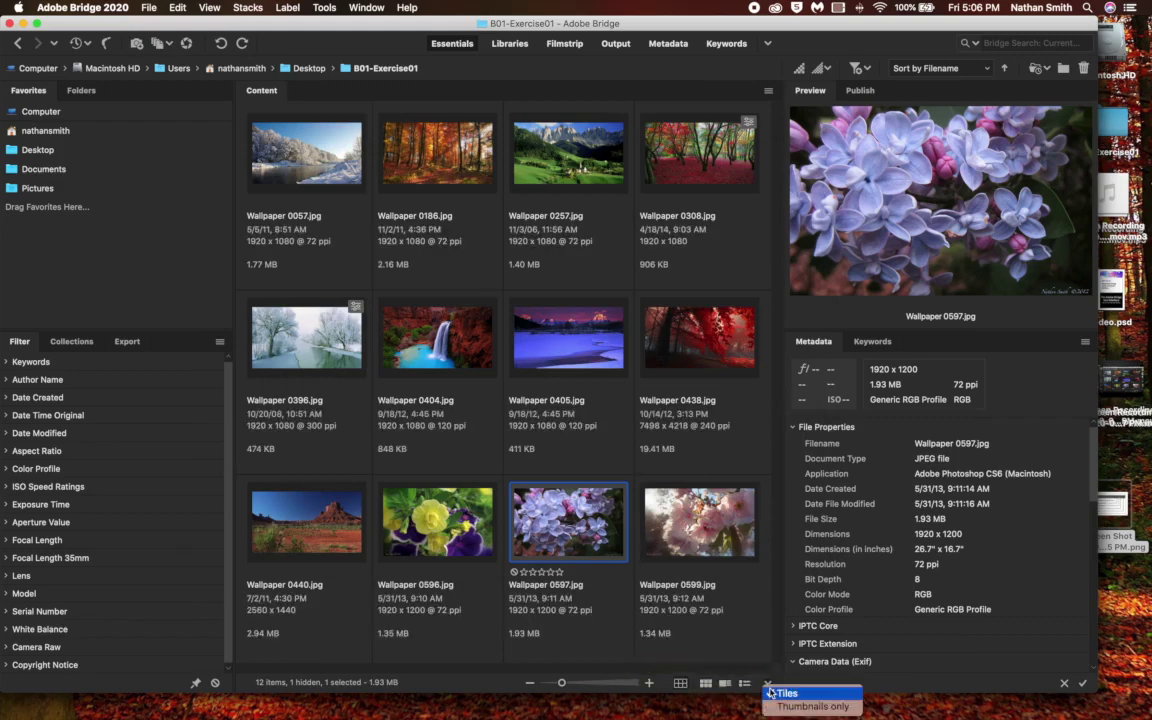
click(780, 707)
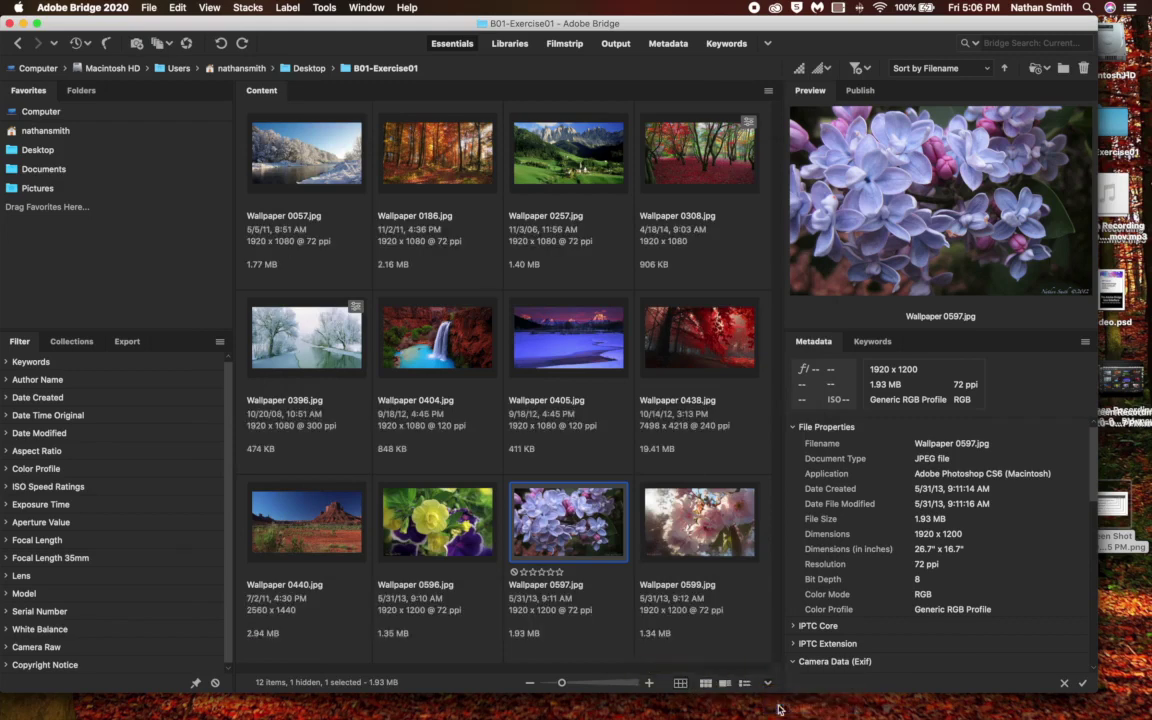
click(768, 686)
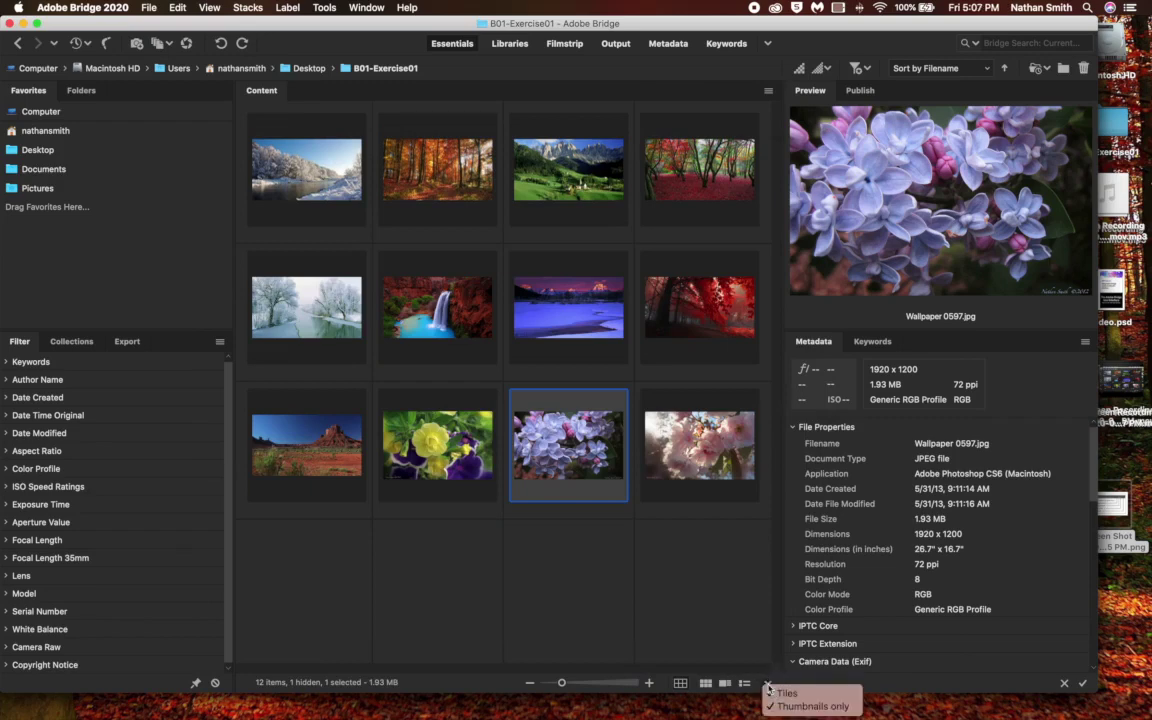
click(771, 708)
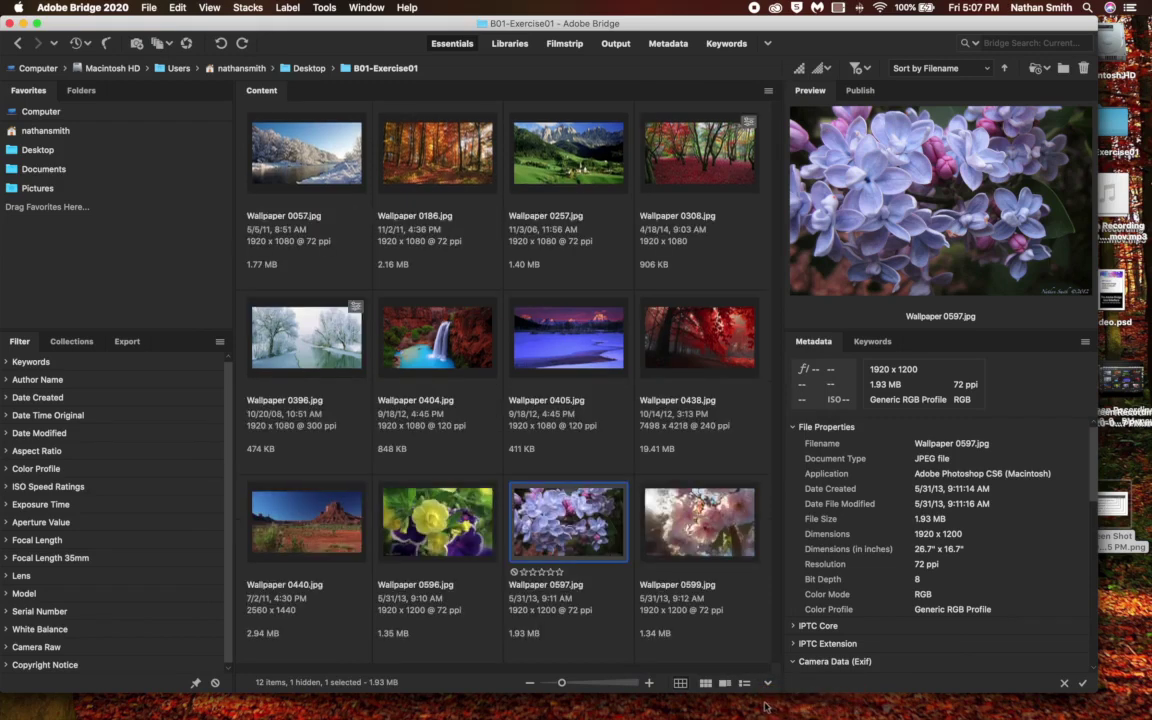
drag(561, 684, 558, 683)
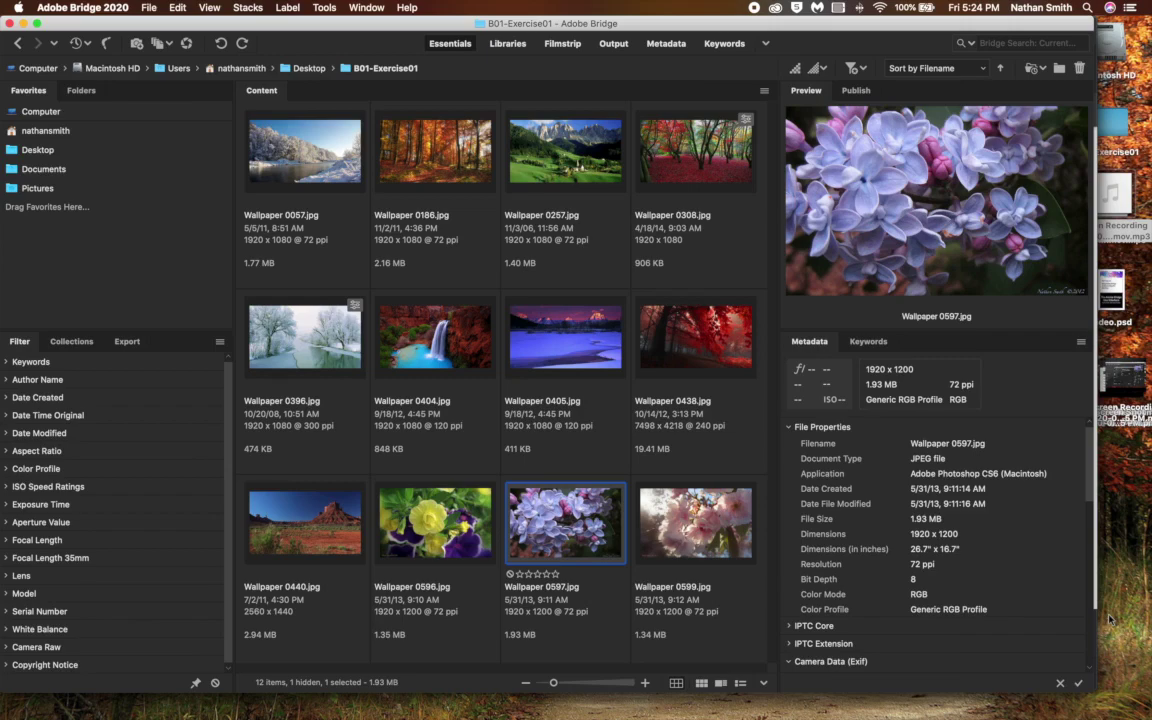
key(Tab)
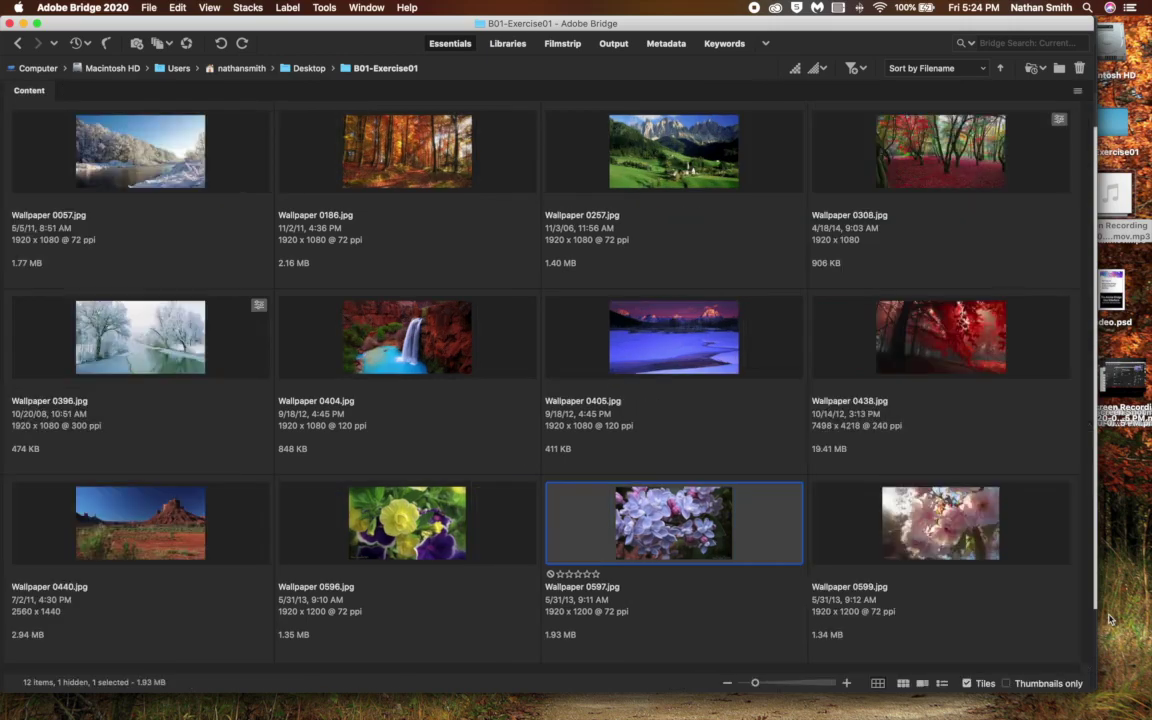
Step: Return from list view to the thumbnails-only grid and enlarge thumbnails to five per row
click(943, 684)
click(903, 683)
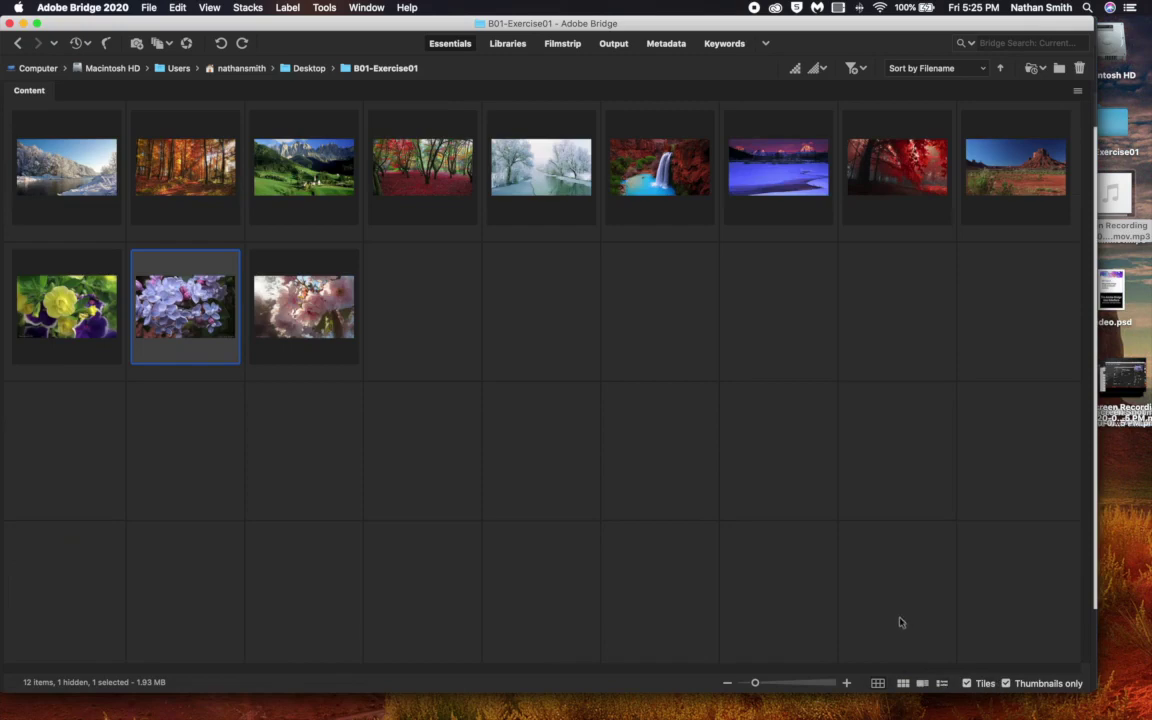
mouse_move(760, 685)
mouse_down()
mouse_move(789, 680)
mouse_move(773, 681)
mouse_up()
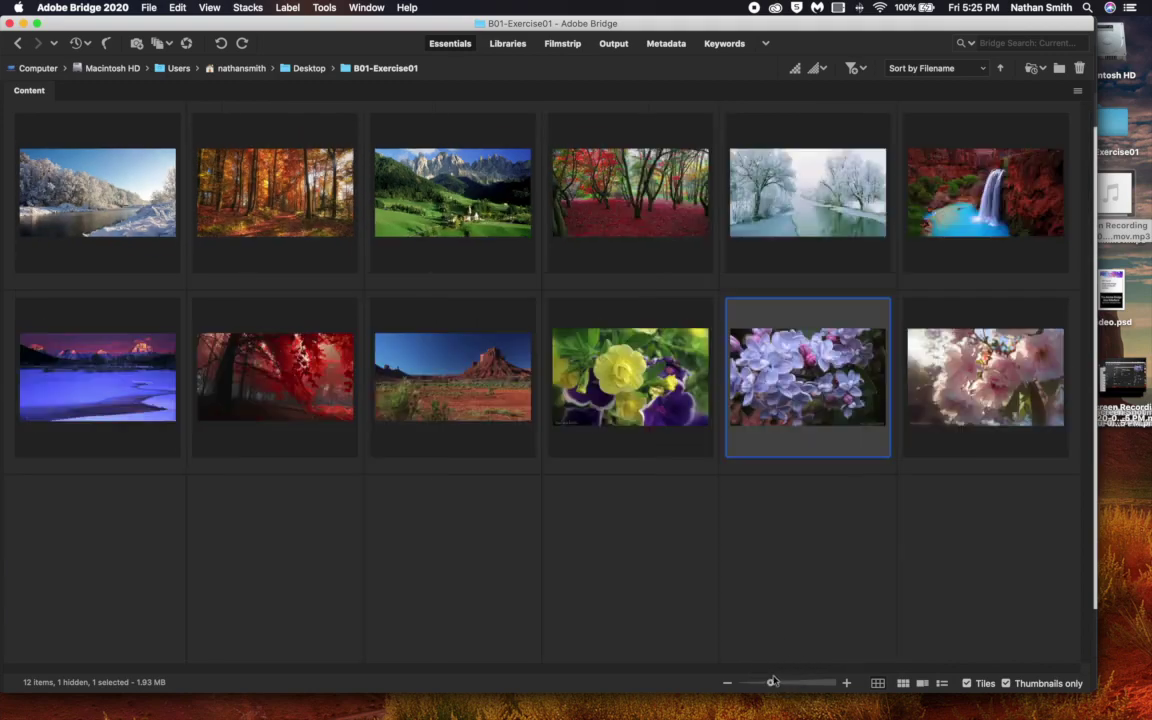
drag(772, 682, 773, 682)
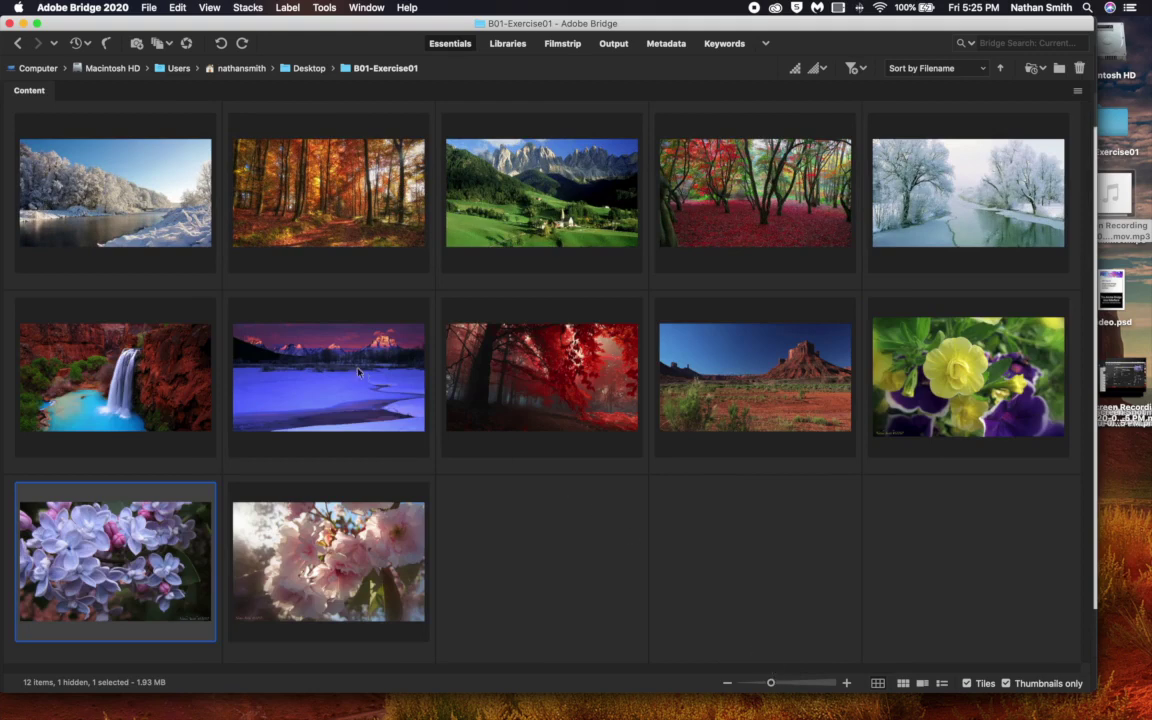
click(197, 244)
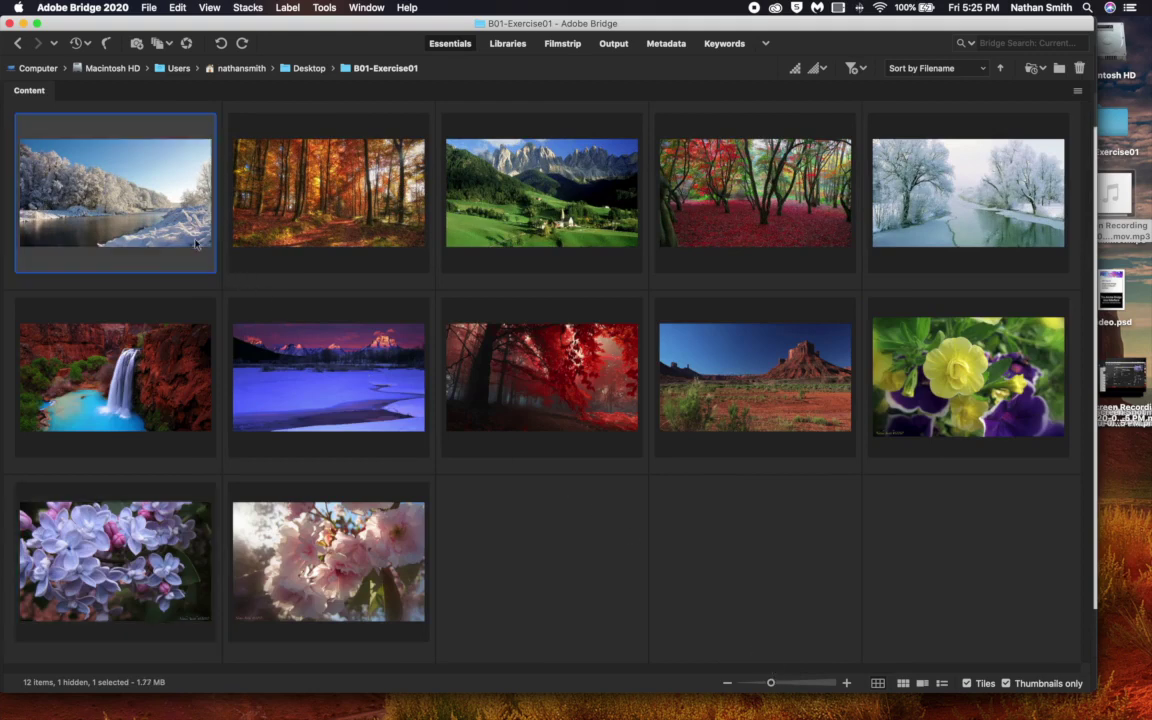
shift+click(582, 389)
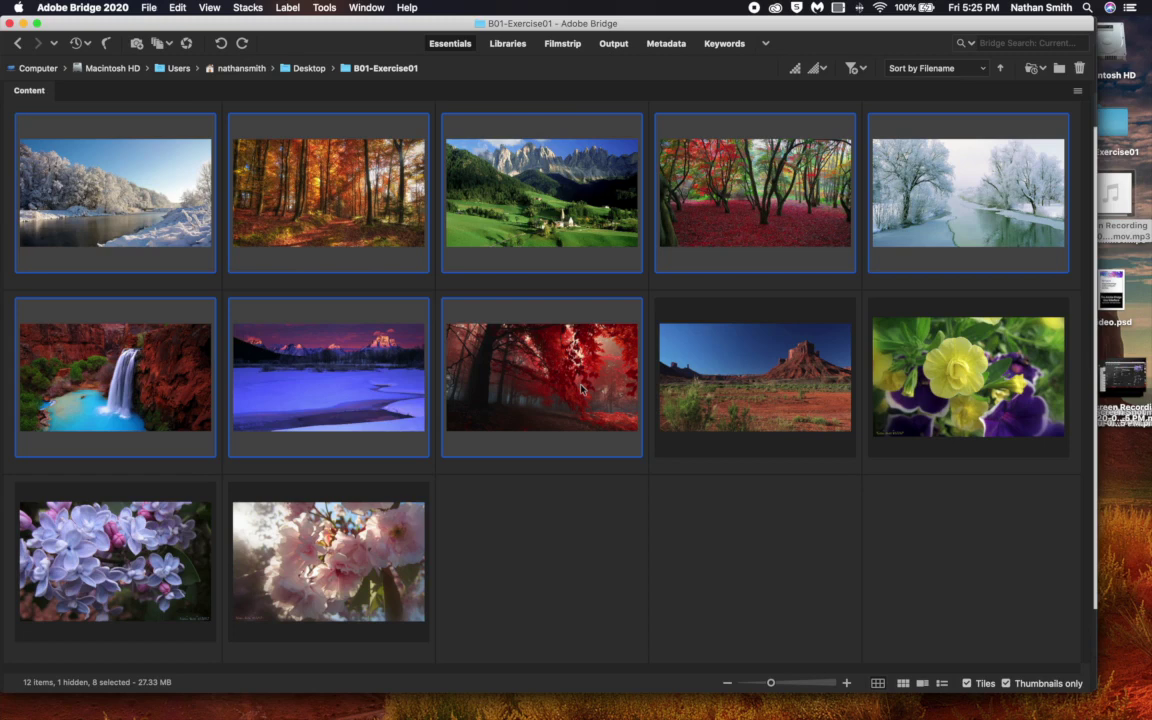
click(695, 497)
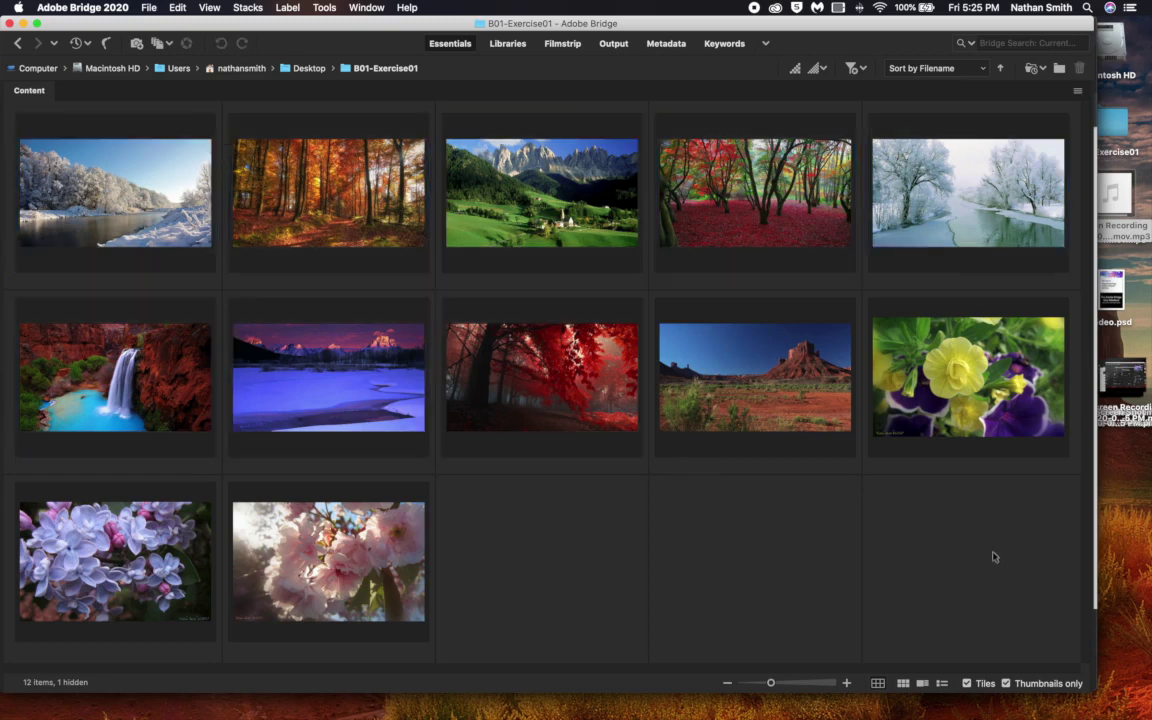
drag(1010, 592, 160, 195)
key(super+shift+a)
click(148, 172)
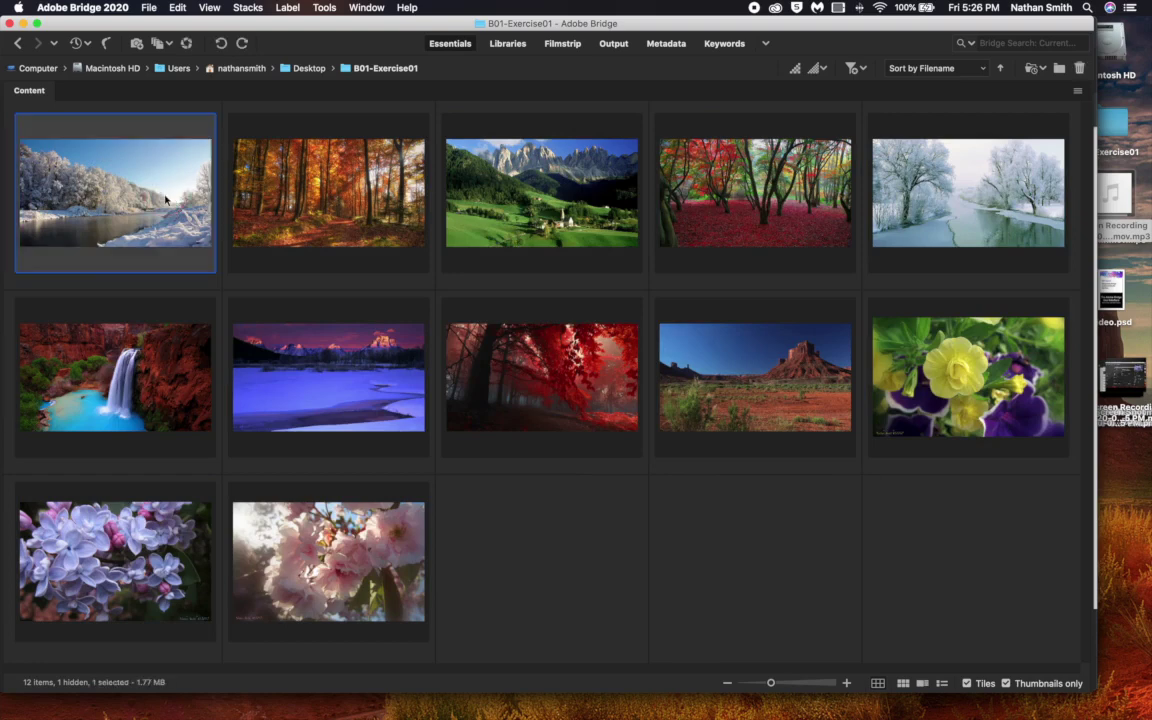
super+click(310, 340)
super+click(968, 192)
super+click(755, 377)
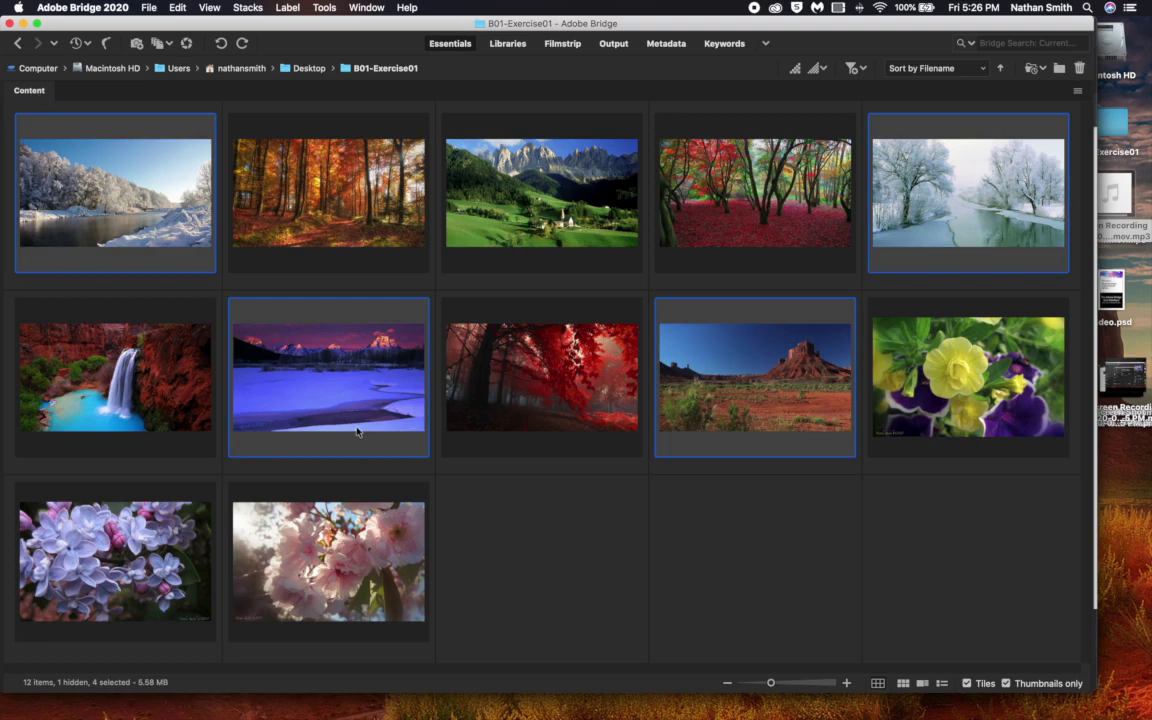
super+click(328, 560)
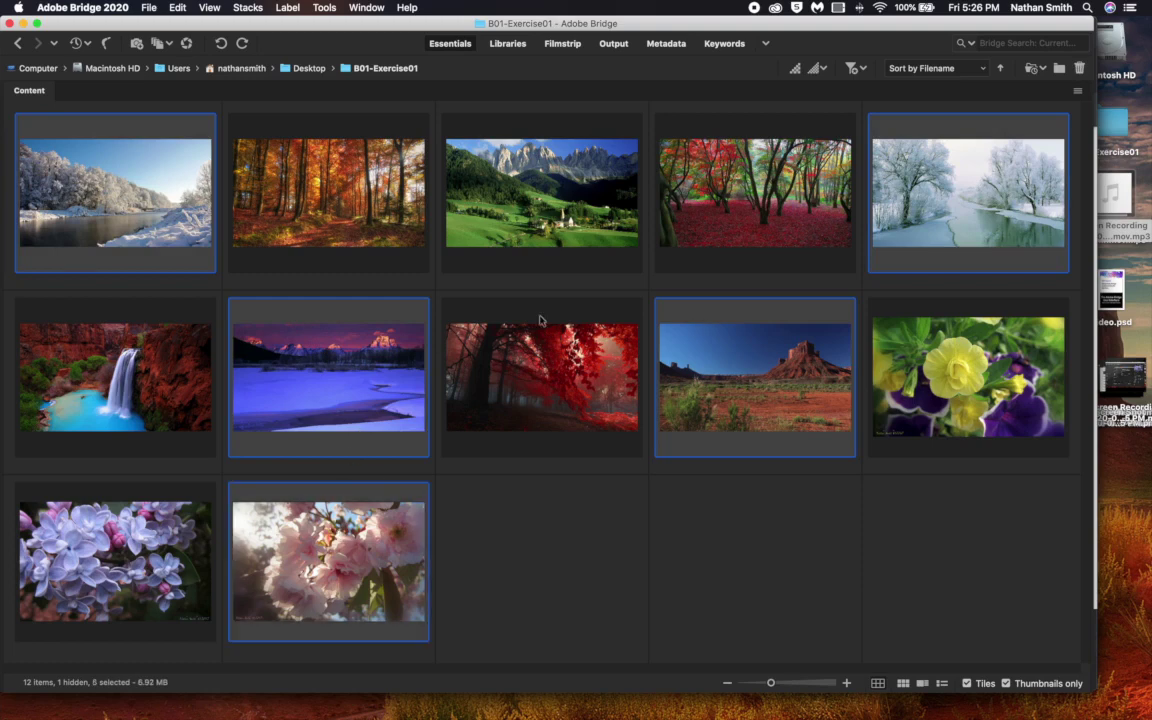
super+click(748, 373)
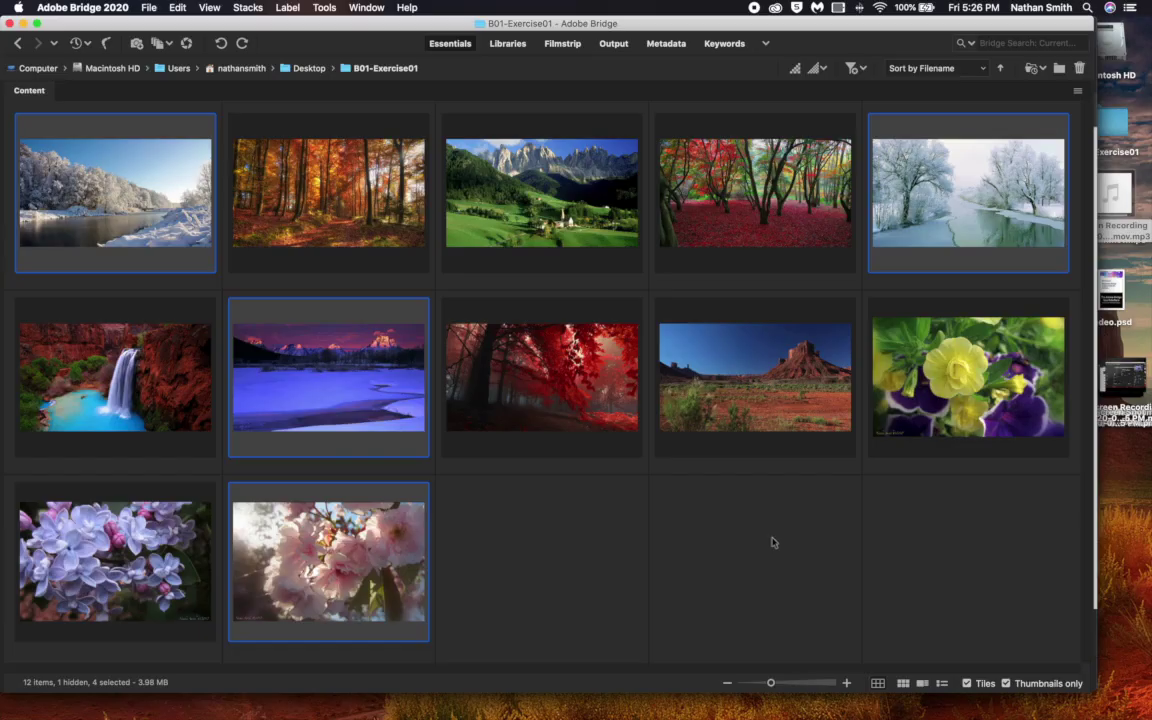
click(772, 542)
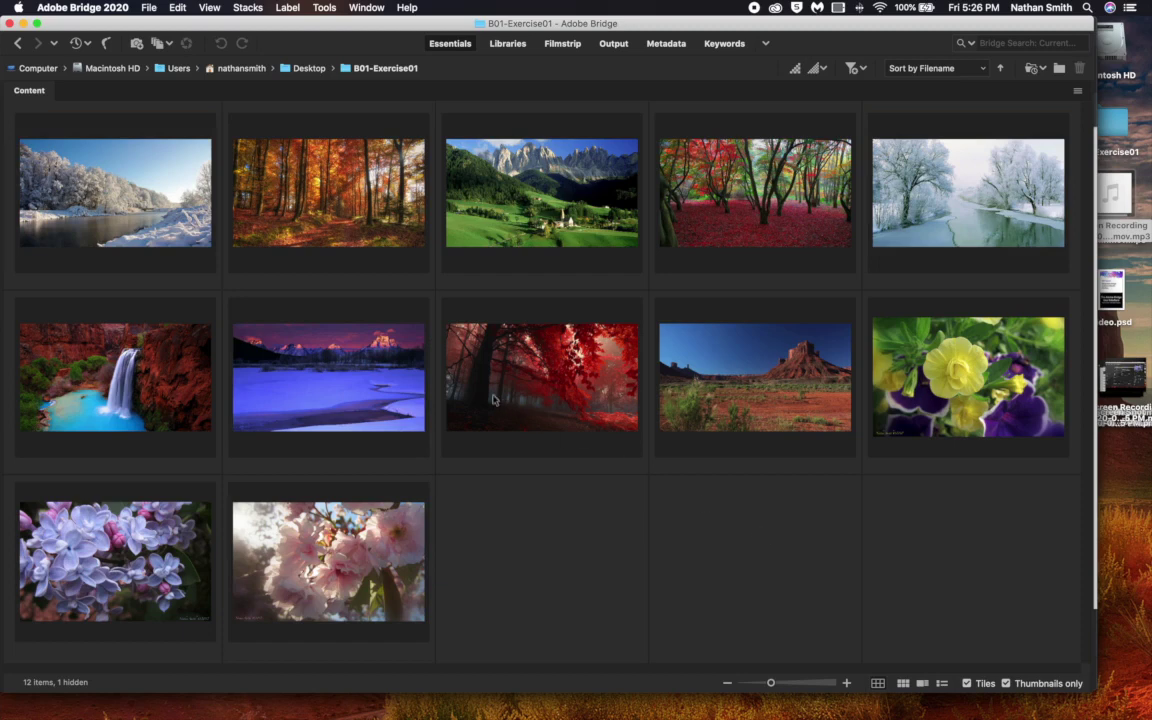
Step: Move the snowy-river, winter-trees and snow-mountain wallpapers to the end of the grid
click(158, 206)
drag(158, 206, 533, 543)
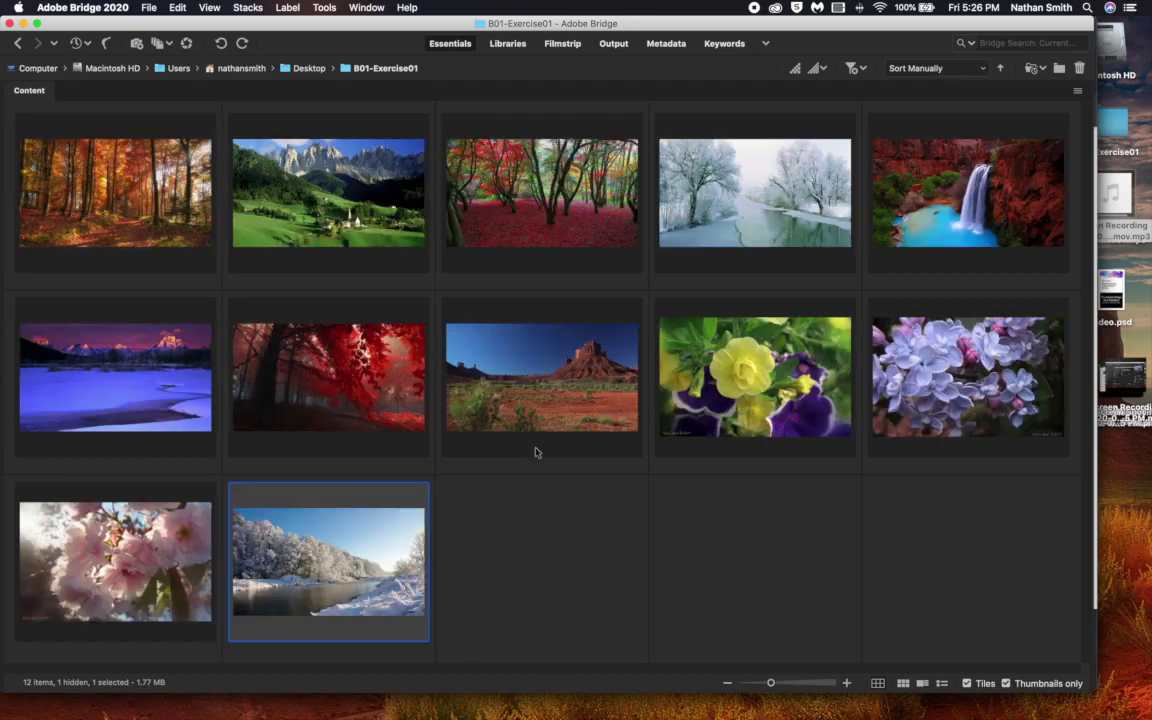
mouse_move(709, 254)
mouse_down()
mouse_move(546, 523)
mouse_move(697, 533)
mouse_move(627, 385)
mouse_move(439, 361)
mouse_move(492, 517)
mouse_move(496, 586)
mouse_up()
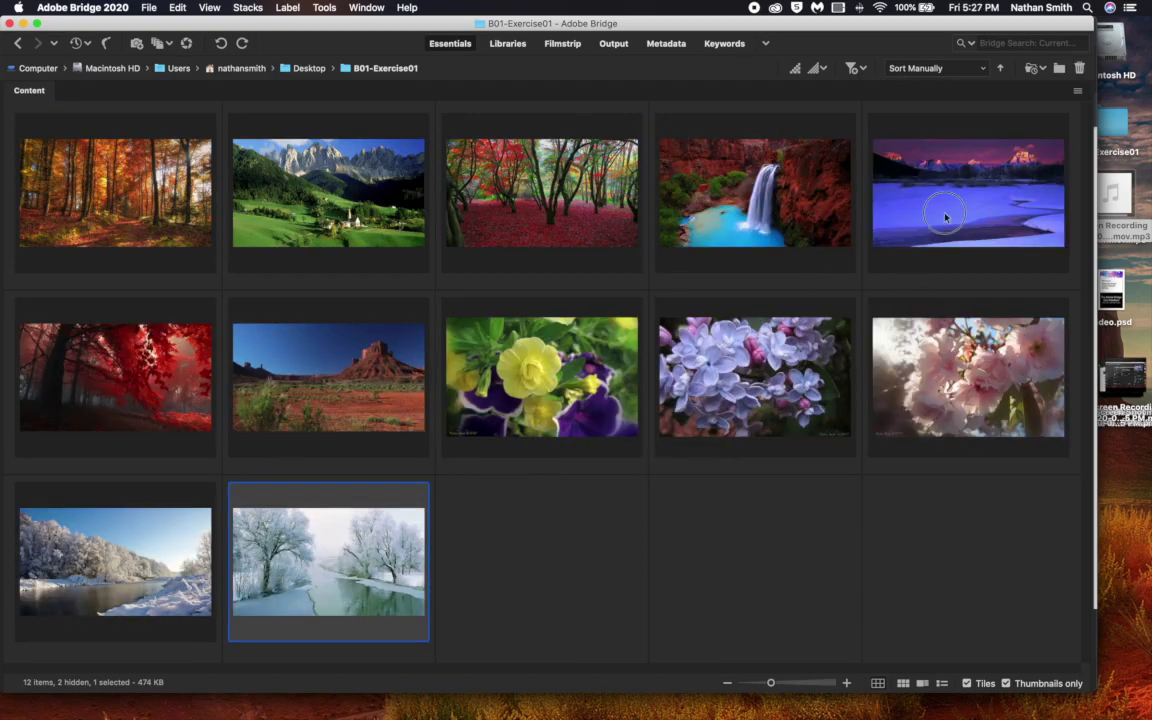
mouse_move(900, 200)
mouse_down()
mouse_move(673, 437)
mouse_move(572, 566)
mouse_move(580, 555)
mouse_up()
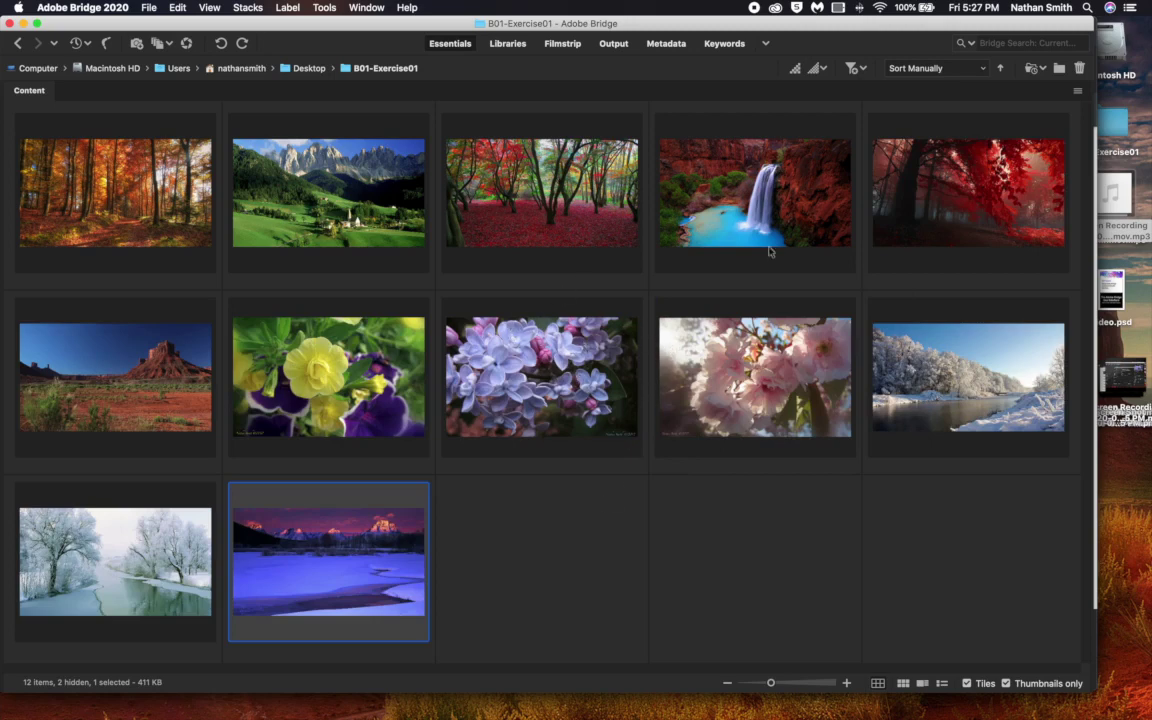
Step: Place the red-forest and red-trees wallpapers just before the snowy river
click(937, 180)
drag(937, 180, 795, 295)
drag(548, 160, 645, 350)
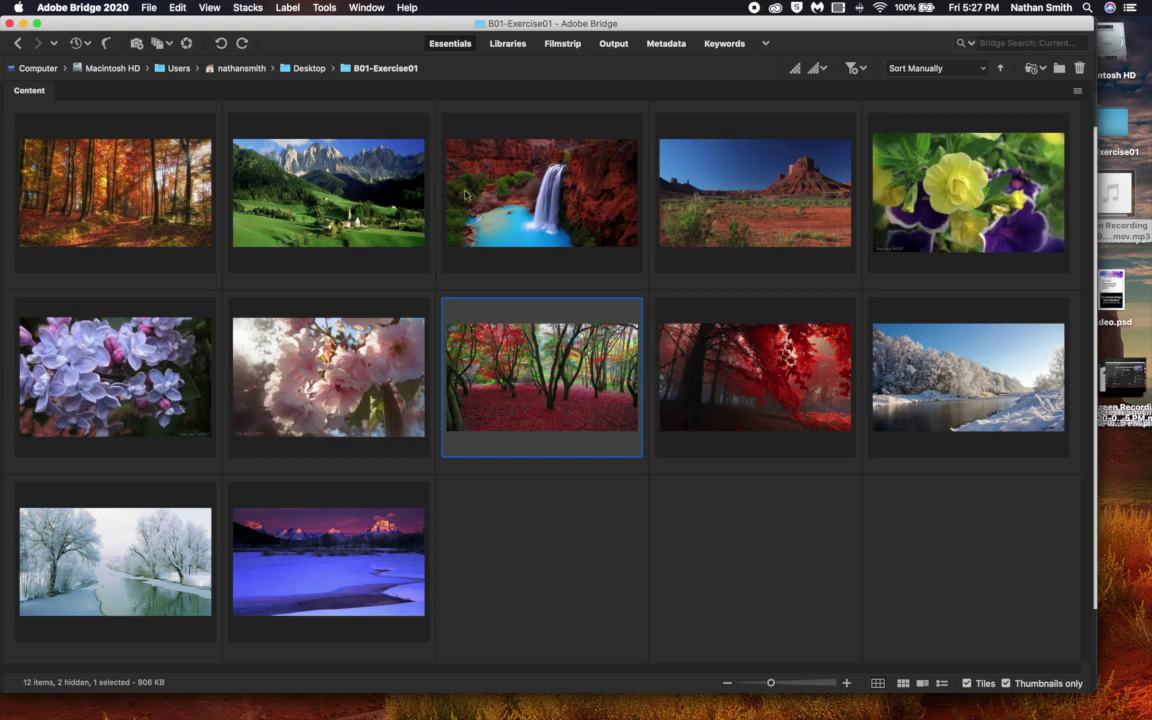
Step: Reposition the autumn-forest, desert mesa, waterfall and mountain meadow wallpapers, then deselect
click(145, 190)
drag(150, 198, 436, 376)
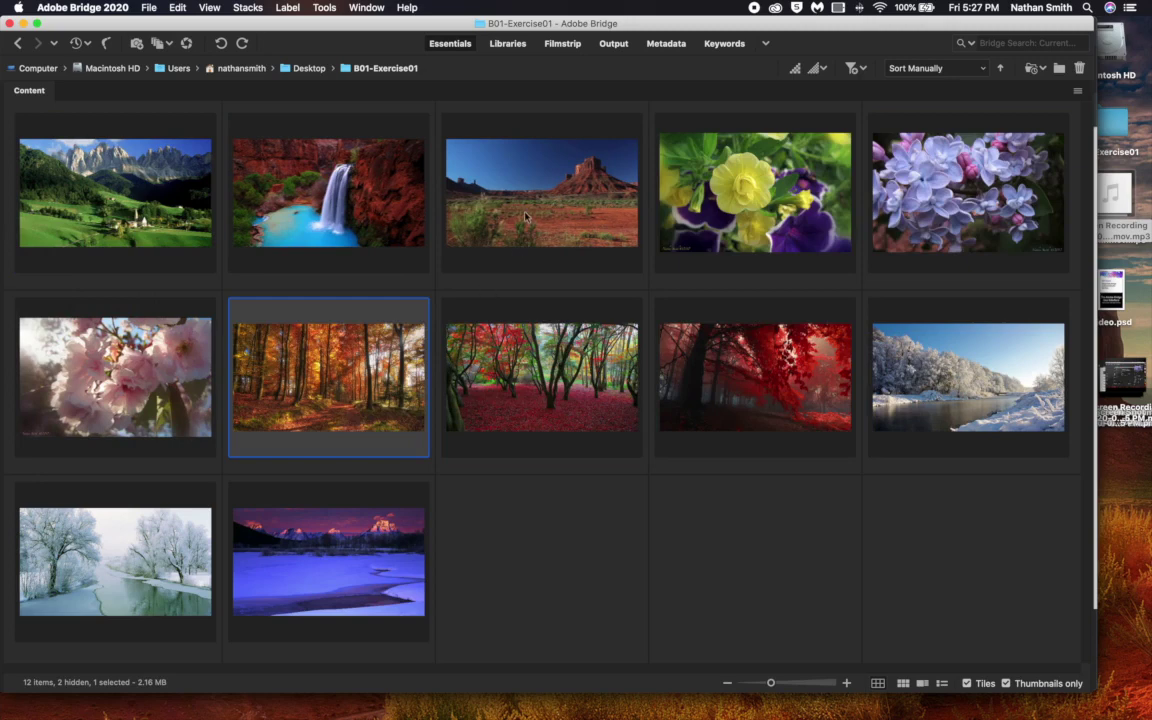
drag(468, 218, 229, 338)
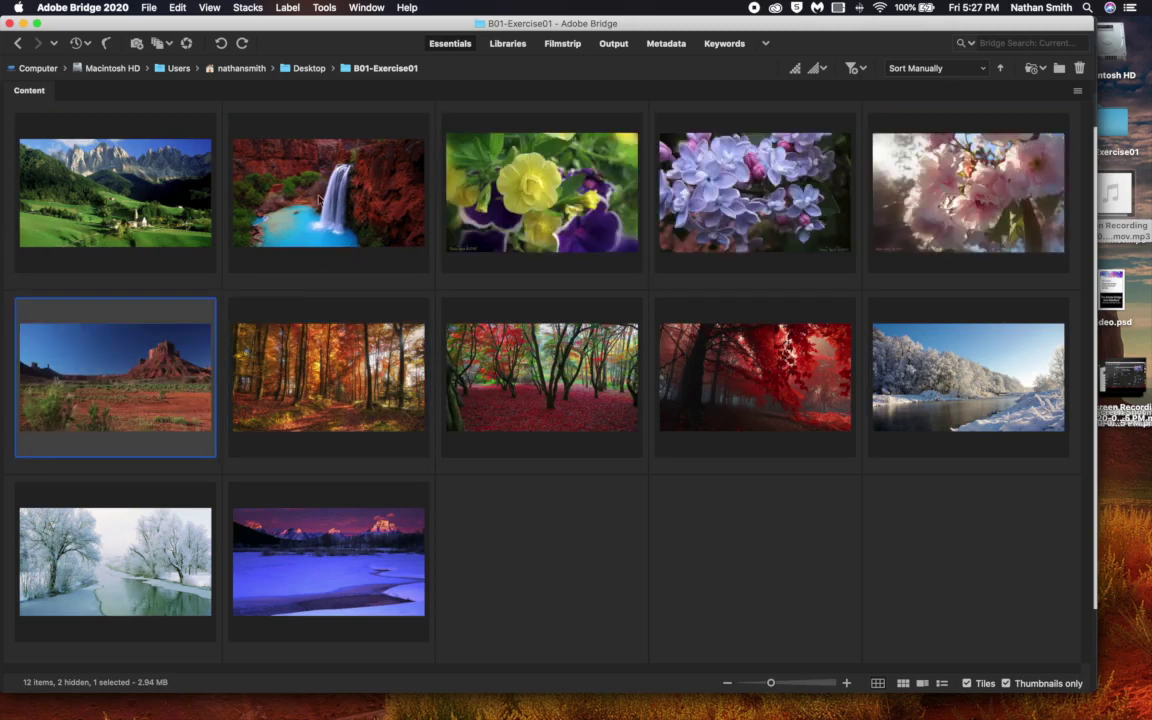
drag(288, 180, 33, 362)
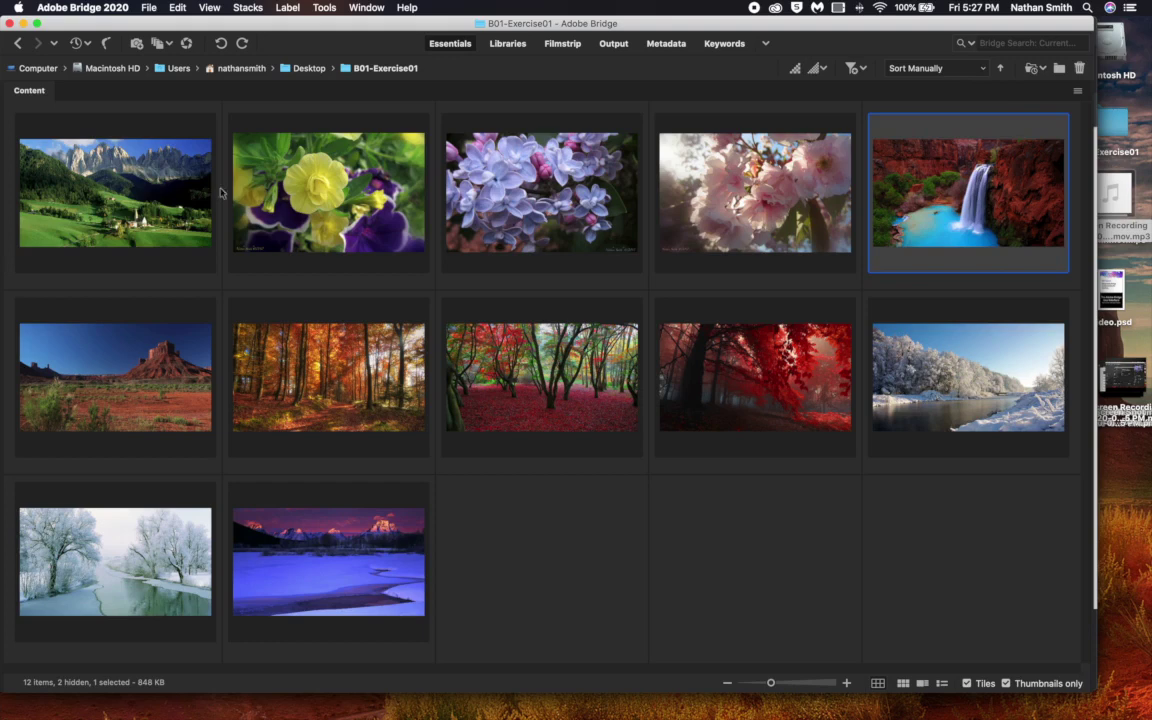
drag(122, 168, 710, 160)
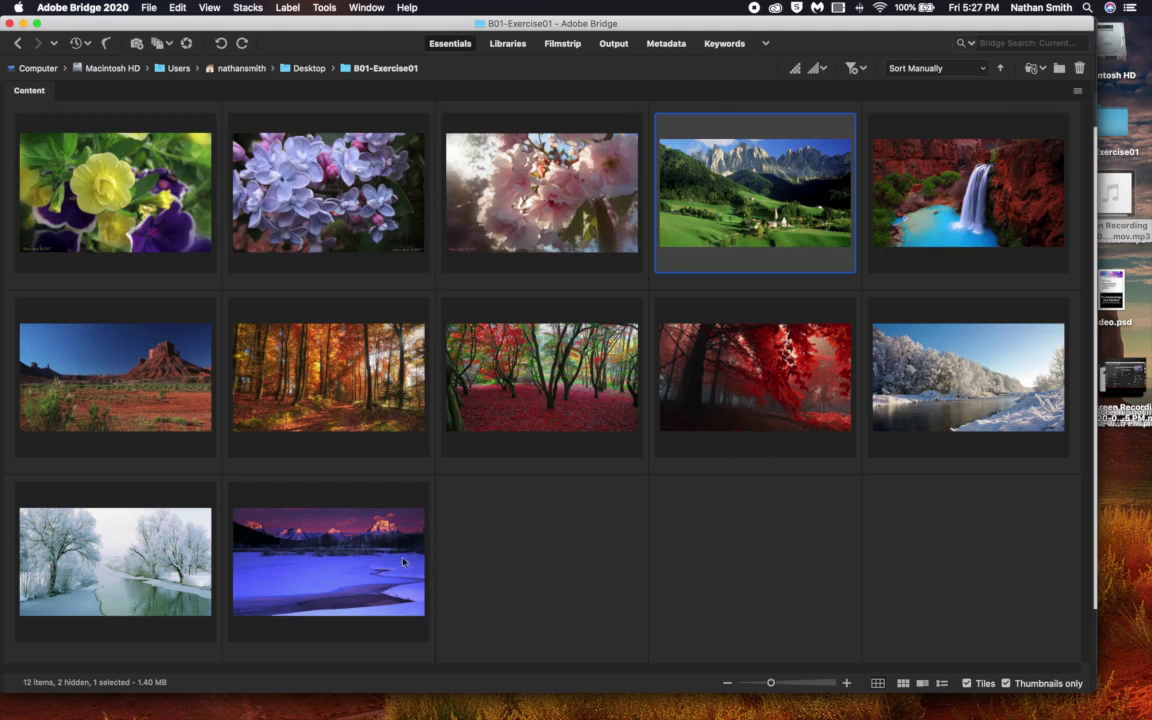
click(548, 568)
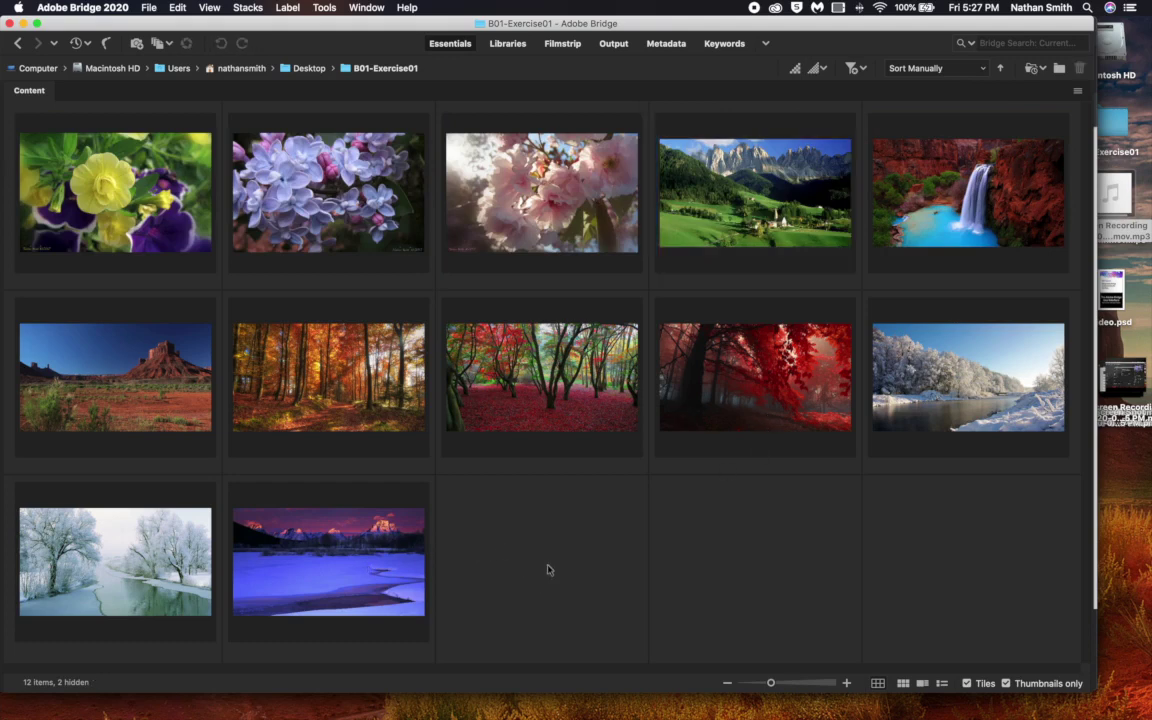